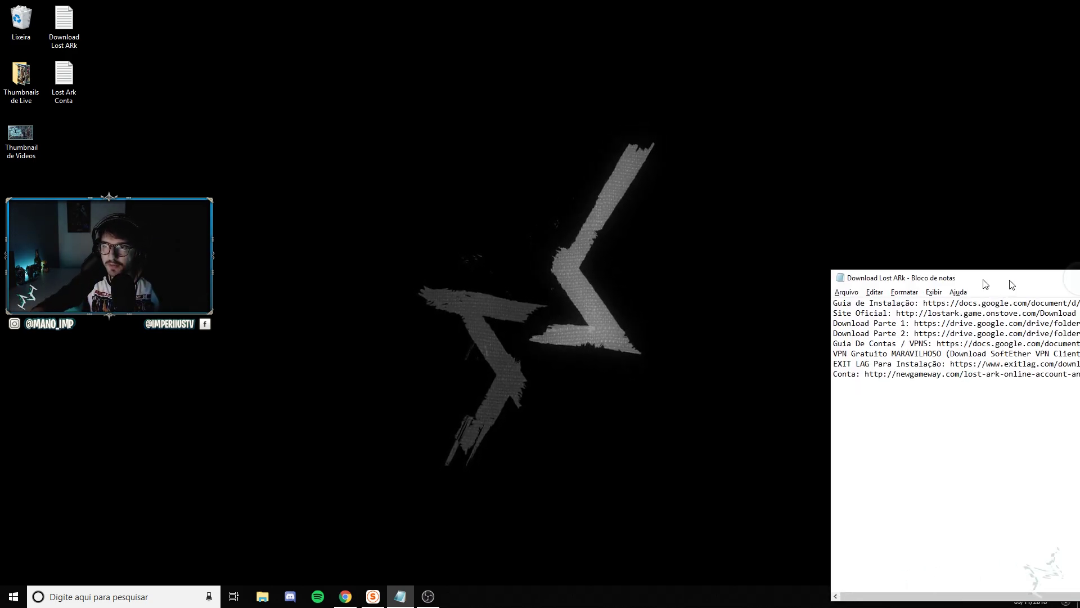
Step: Maximize the "Download Lost ARk" note and highlight its whole list of links
drag(1011, 282, 350, 92)
double_click(349, 91)
click(448, 95)
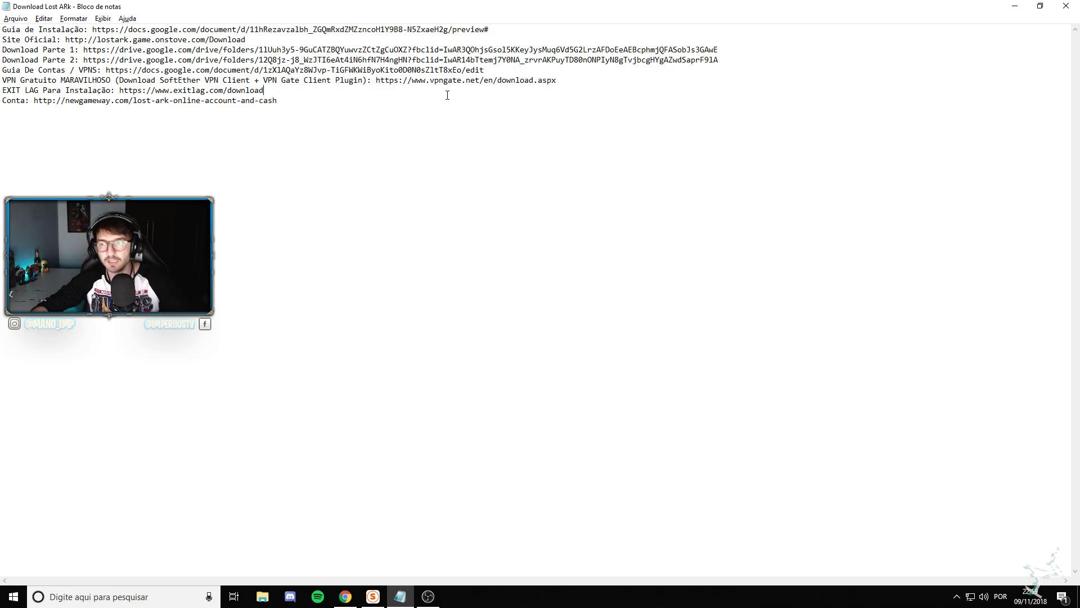
key(ctrl+a)
click(429, 181)
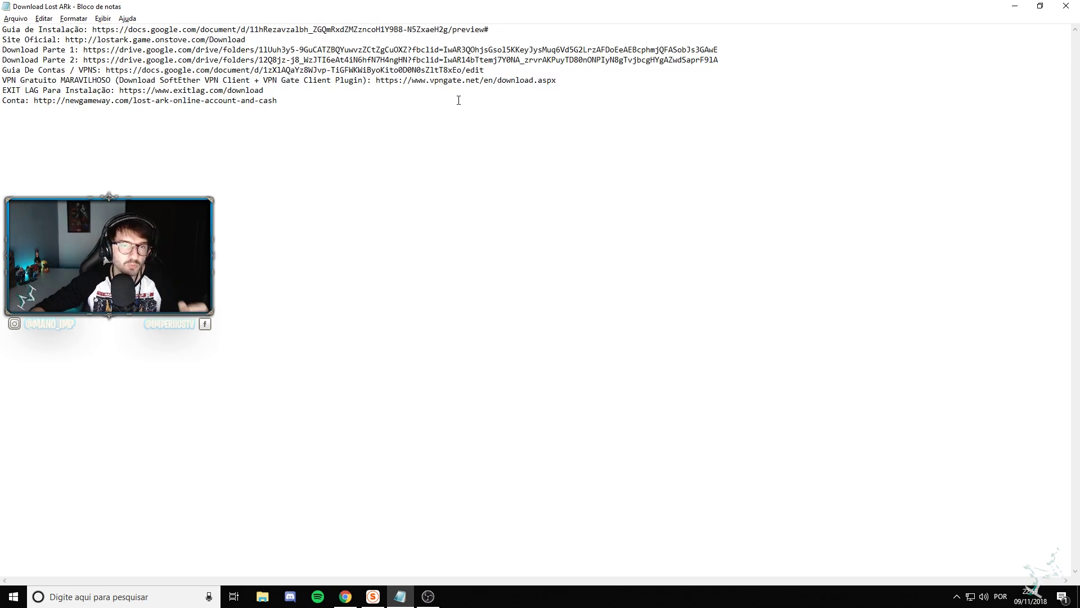
drag(458, 102, 2, 22)
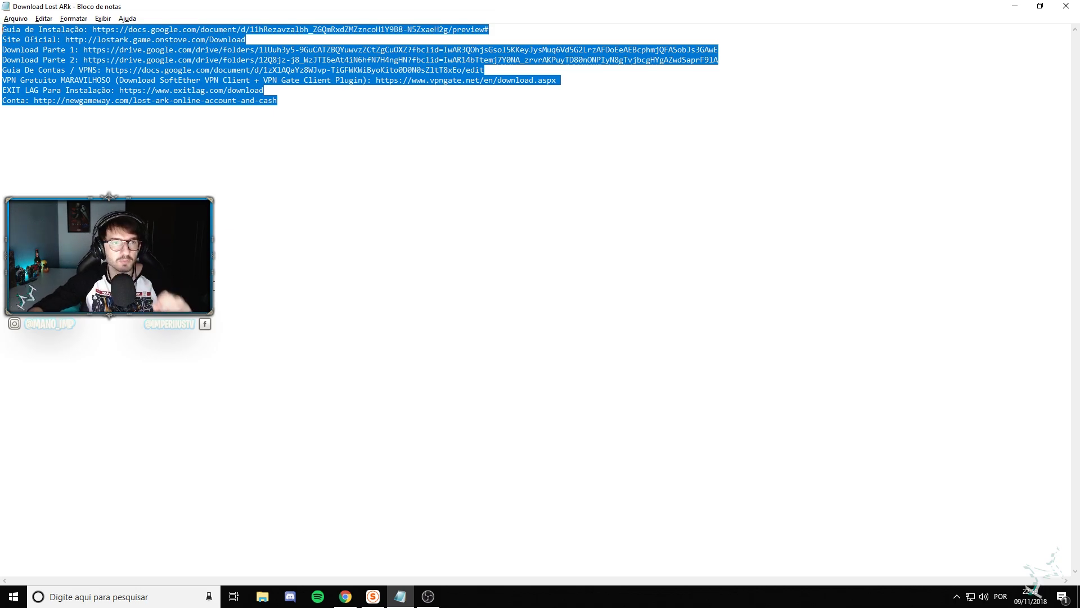
click(308, 147)
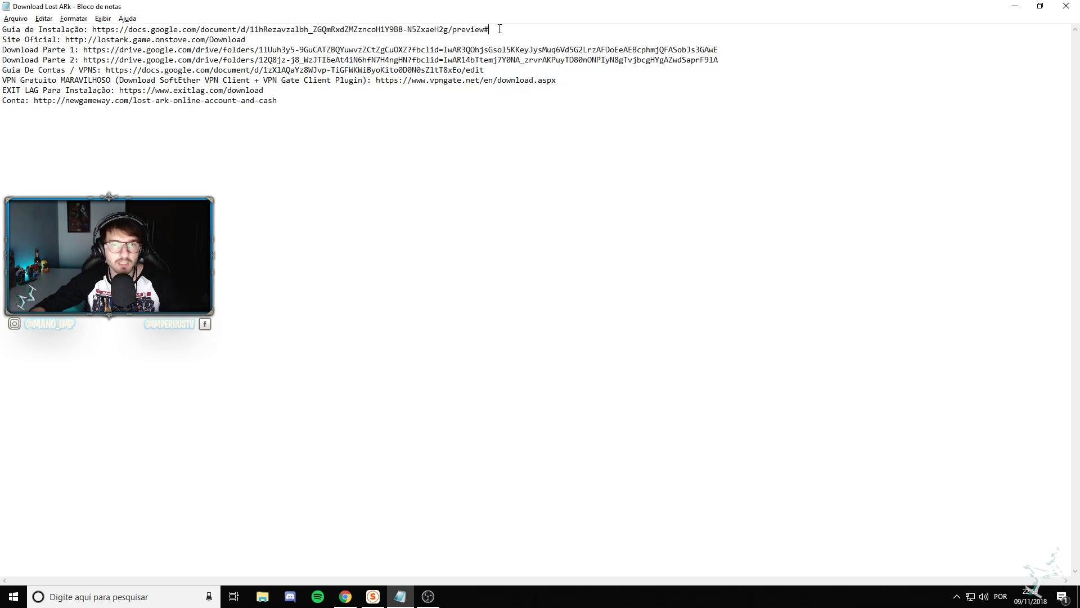
Step: Highlight the Guia de Instalação link in the note, and skim the LA Download Guide document in Chrome
drag(498, 28, 88, 27)
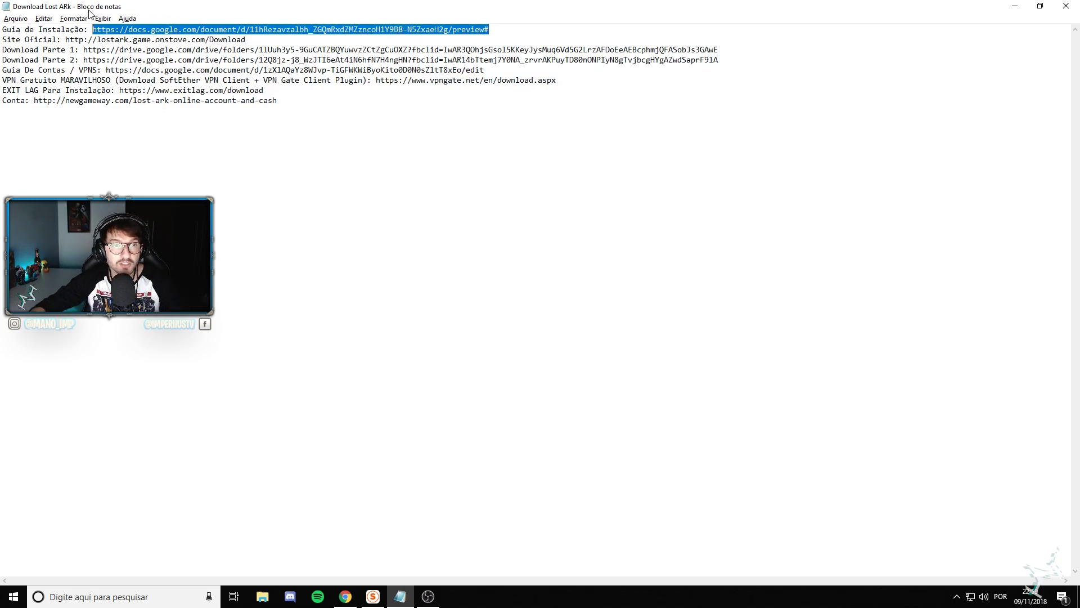
click(345, 597)
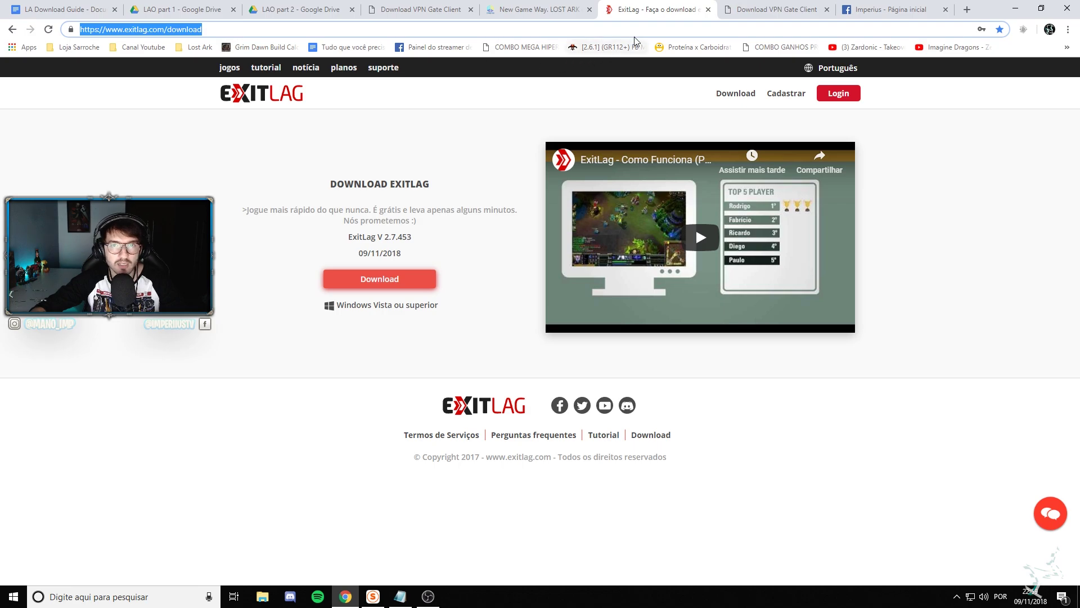
click(56, 10)
scroll(545, 309, down, 3)
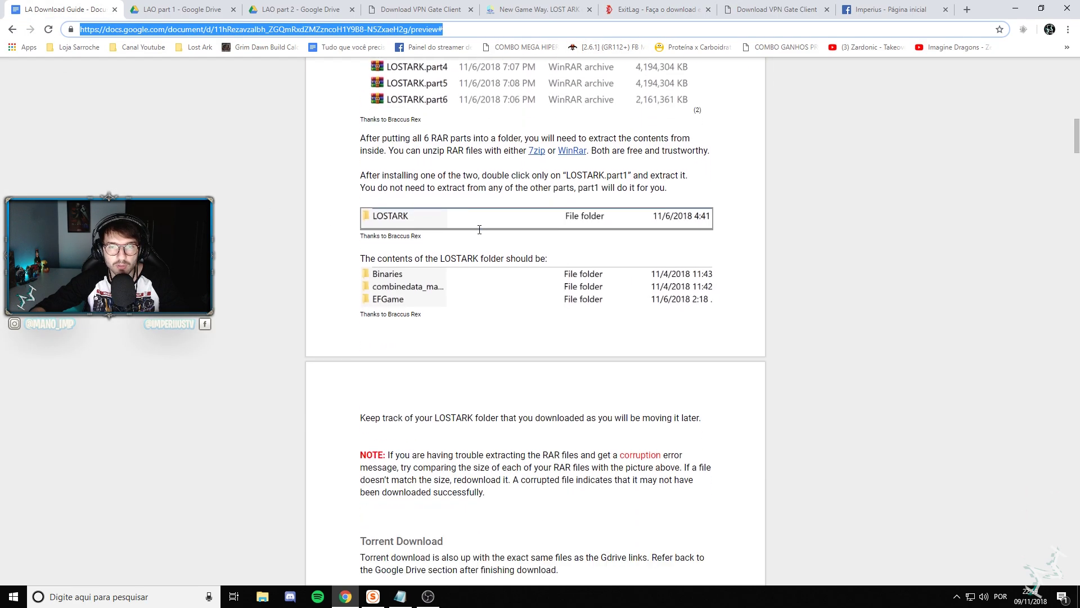
scroll(545, 309, up, 10)
scroll(545, 309, down, 6)
scroll(545, 309, down, 12)
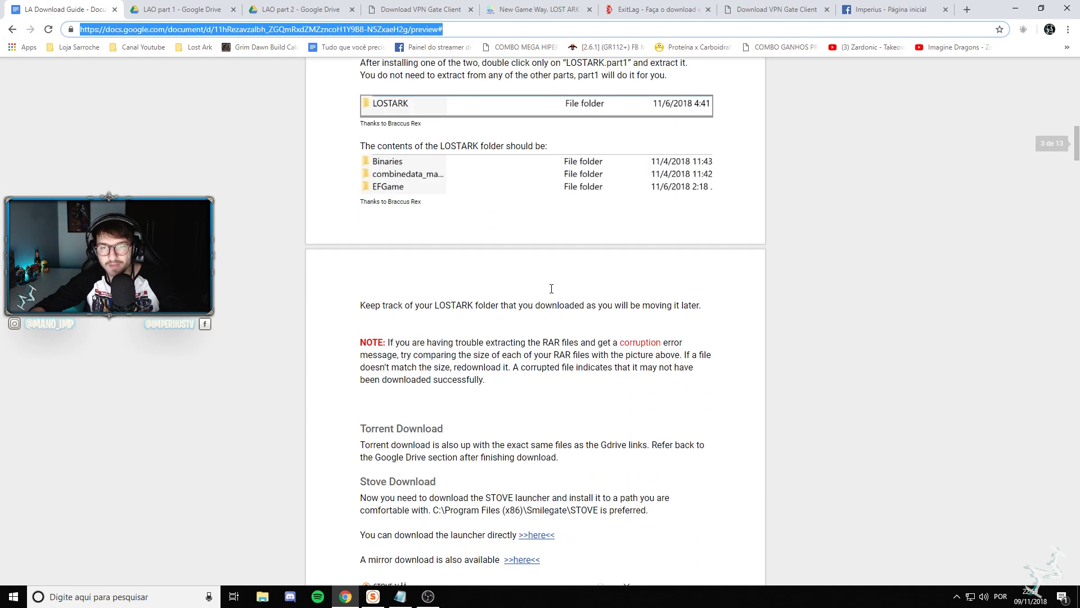
scroll(543, 272, down, 8)
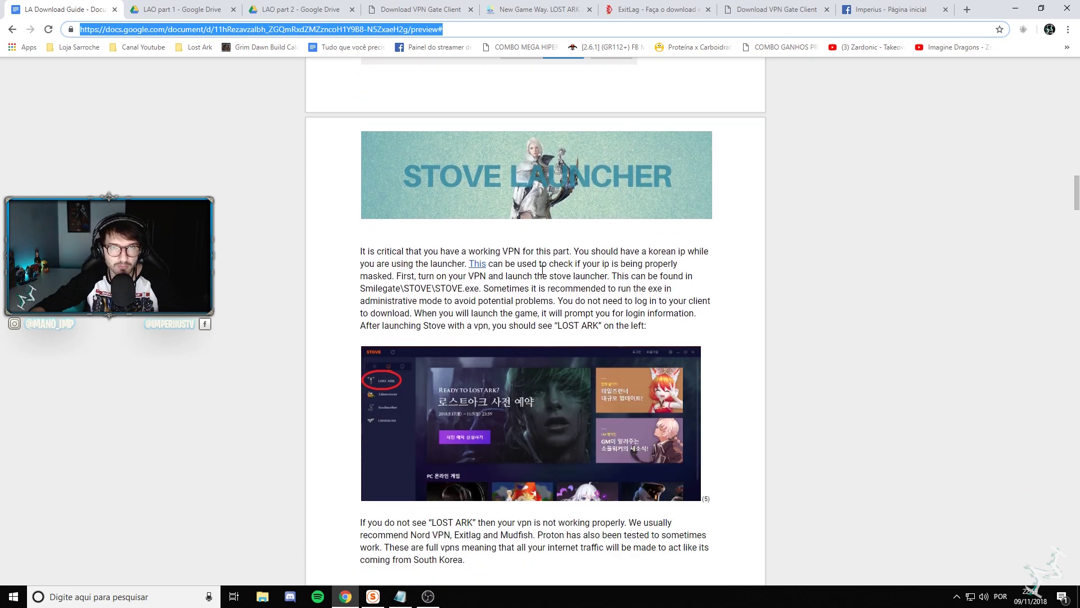
scroll(540, 282, up, 20)
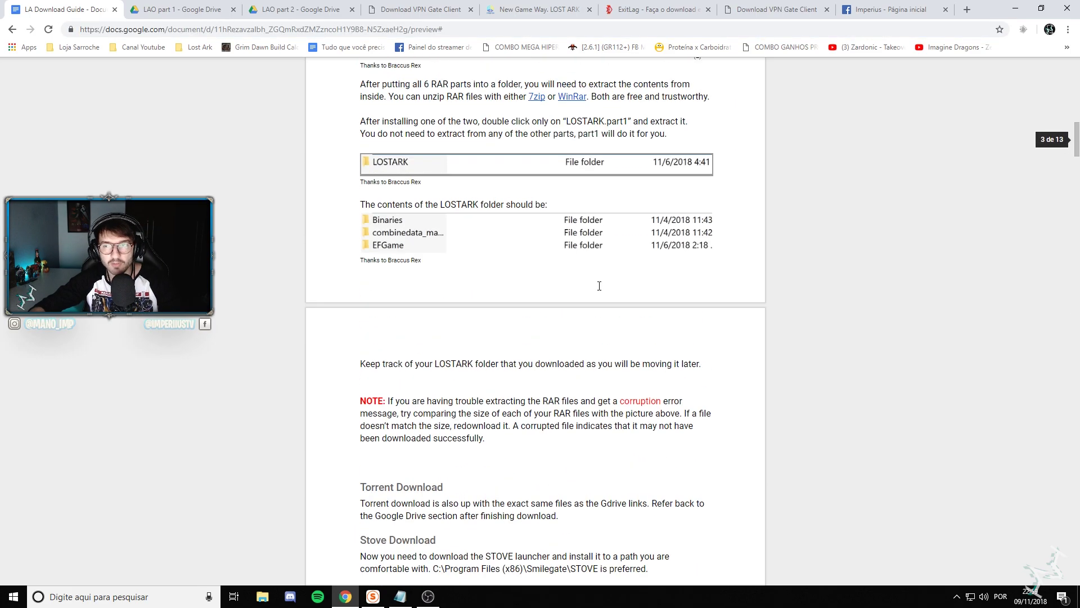
scroll(578, 311, up, 2)
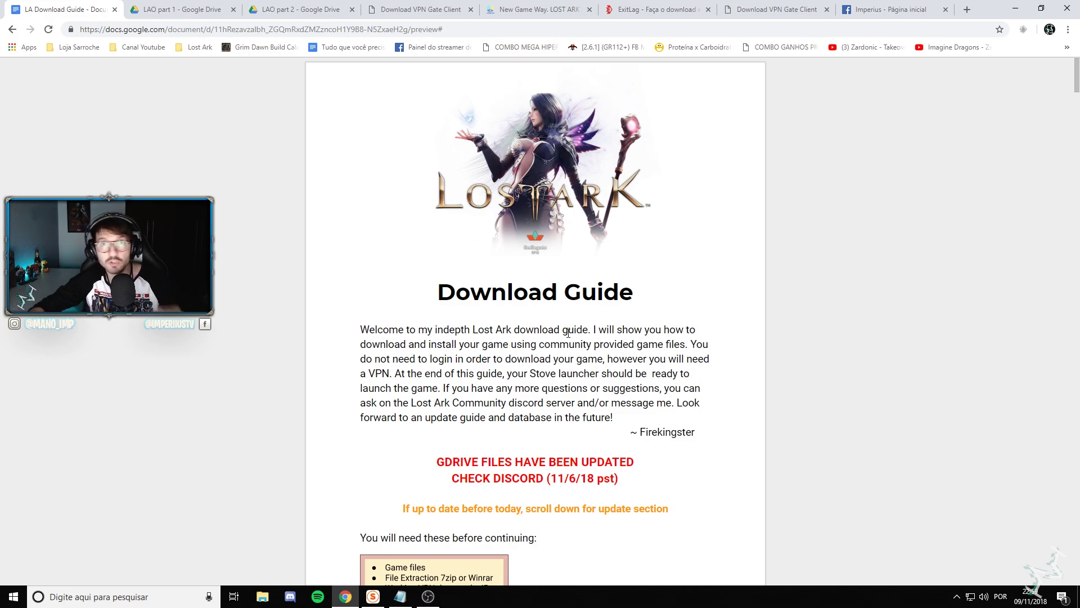
Step: Back in Notepad, move the Download Parte 1 and Parte 2 lines to the start of the note, followed by a blank line
key(alt+Tab)
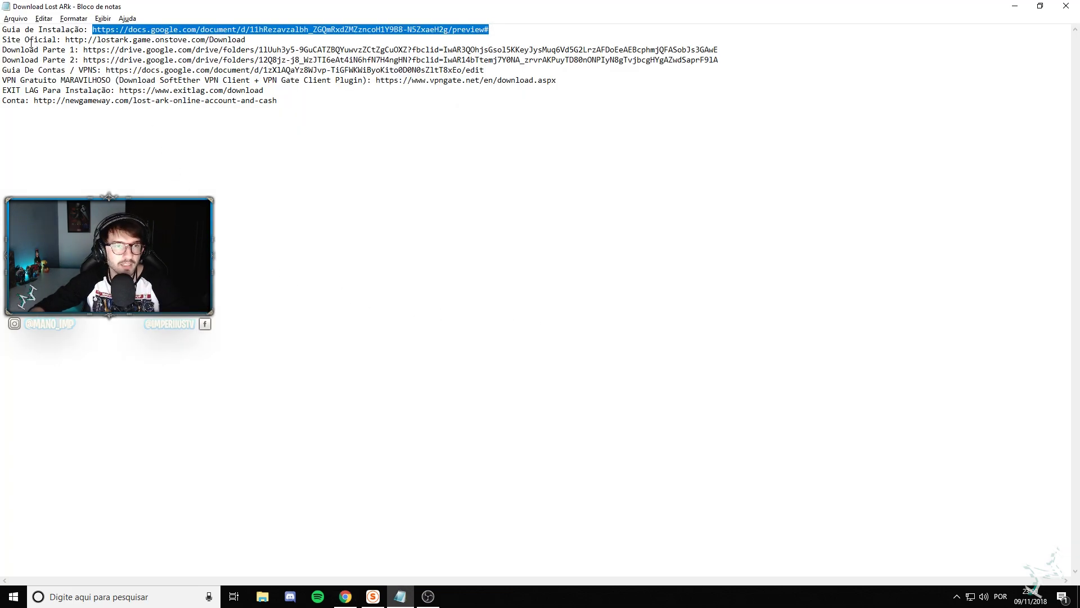
drag(25, 50, 4, 60)
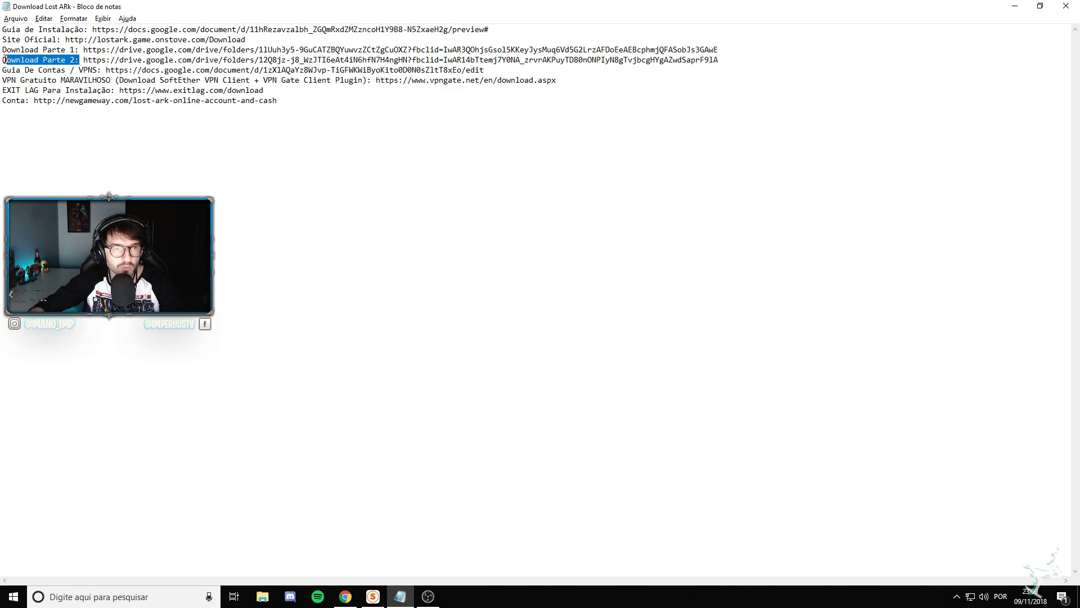
drag(726, 59, 3, 49)
key(Delete)
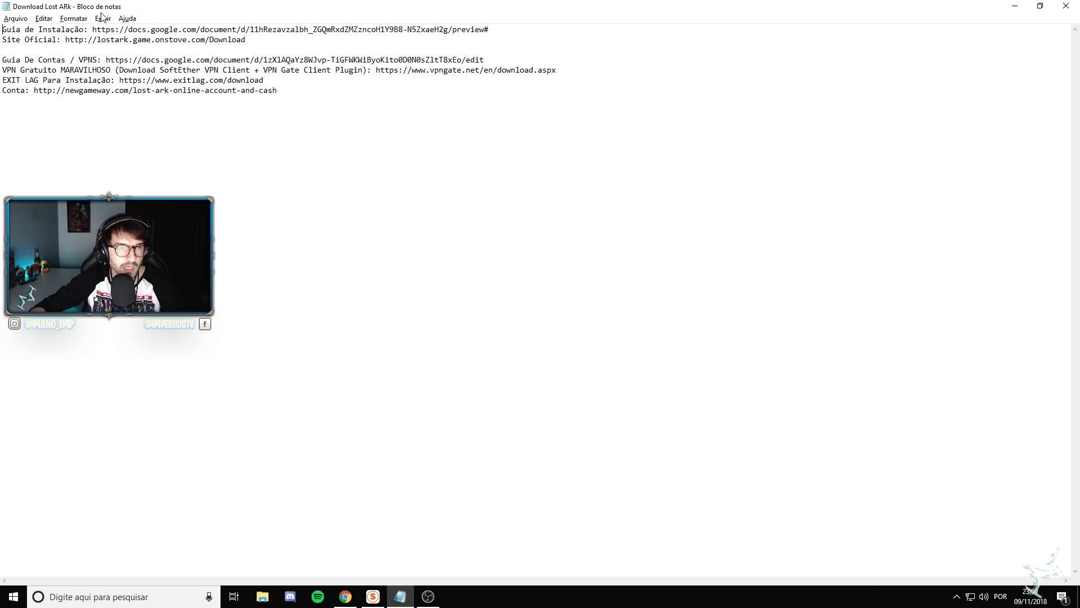
key(ctrl+z)
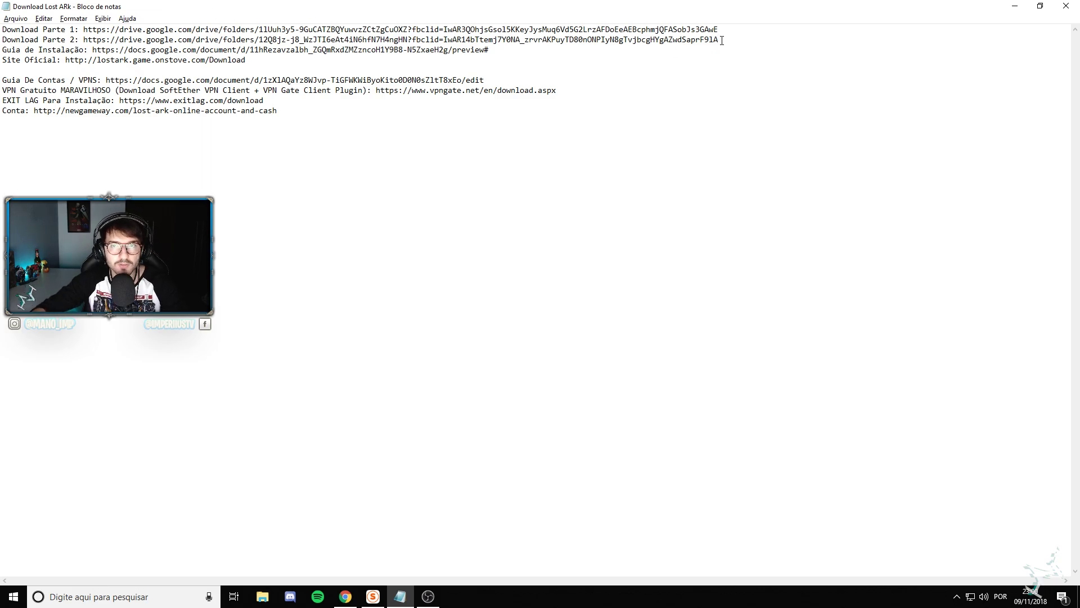
key(Return)
Step: Switch to Chrome and compare the files in the LAO part 1 and LAO part 2 Google Drive folders
key(alt+Tab)
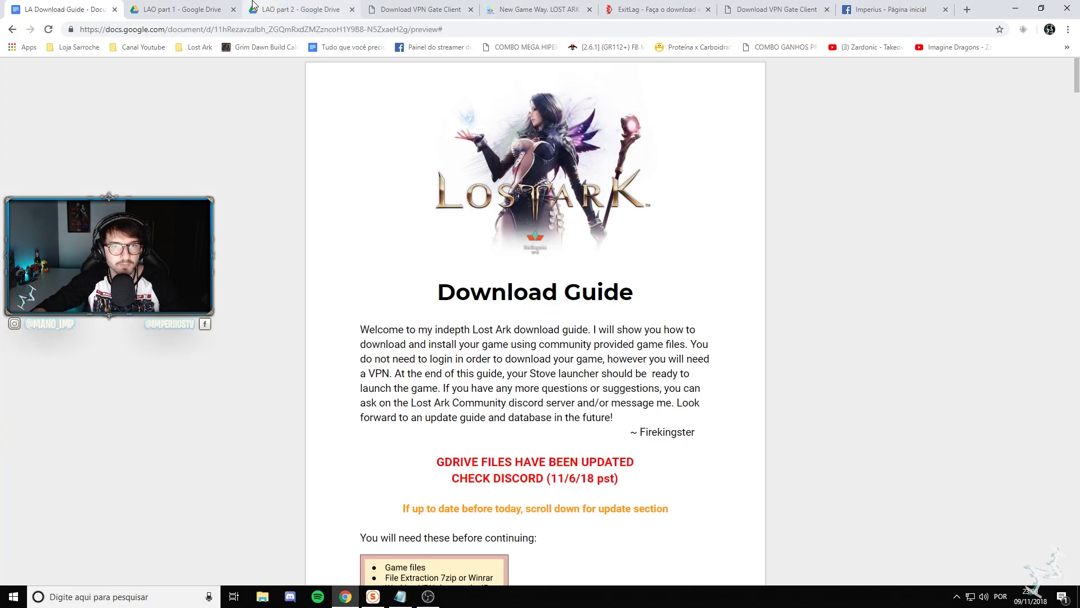
click(194, 5)
key(ctrl+Tab)
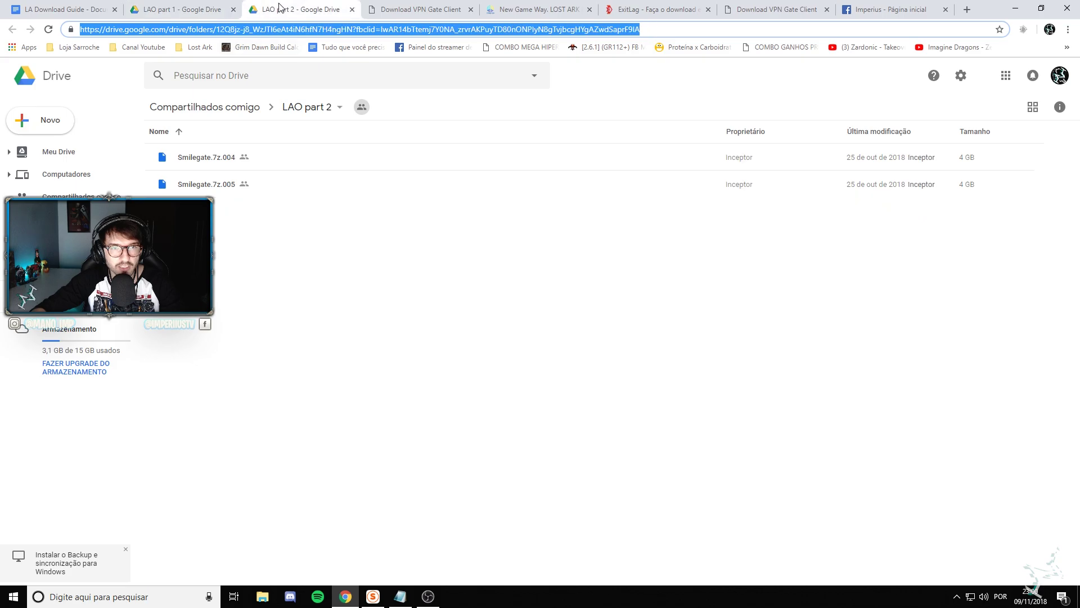
click(185, 7)
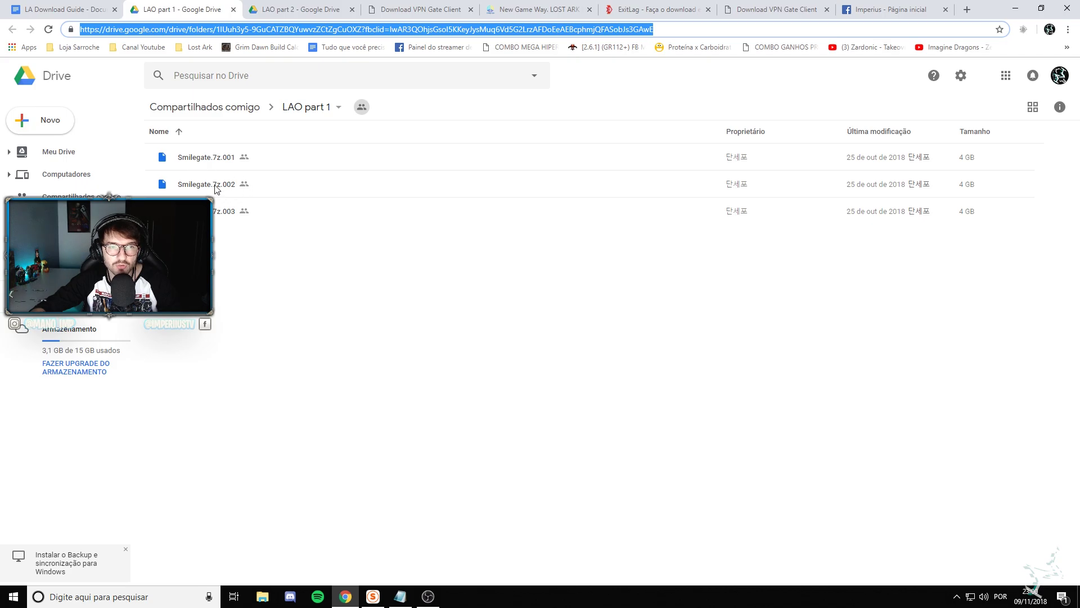
key(ctrl+Tab)
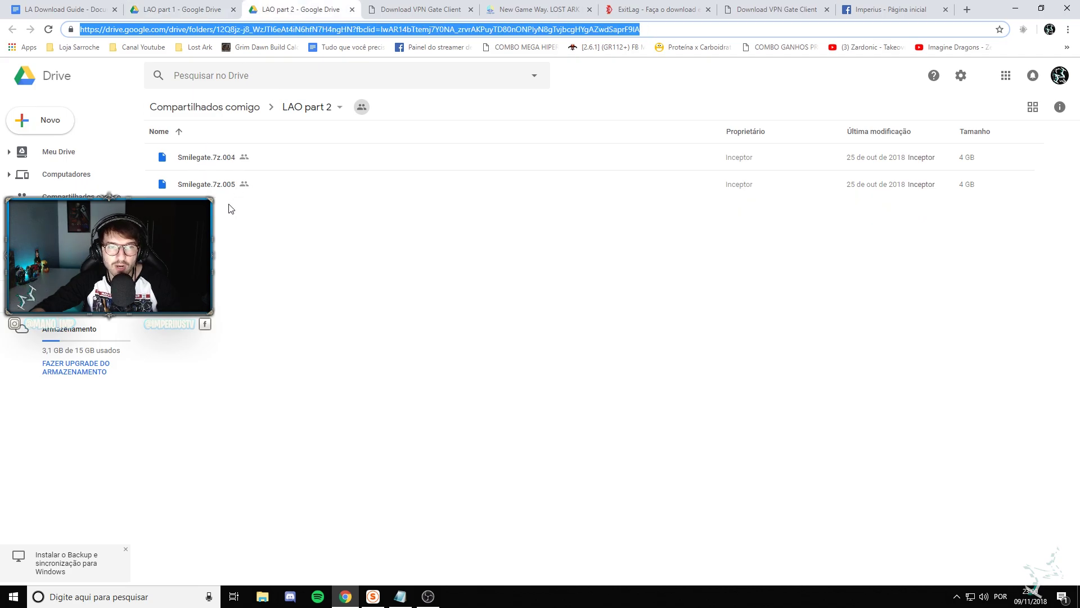
click(169, 9)
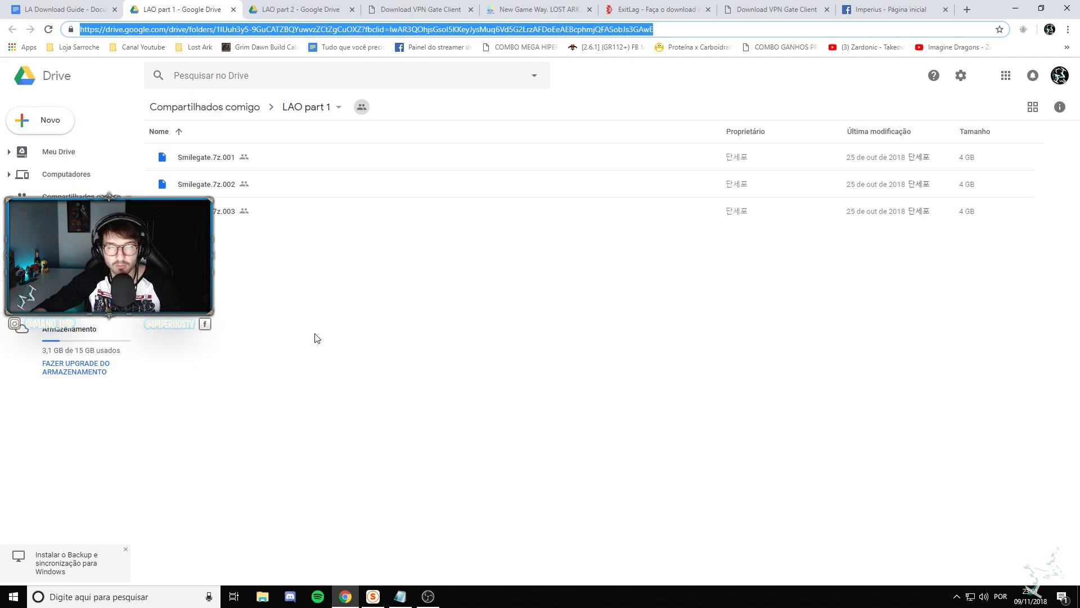
Step: Highlight the Download Parte 1 label in the Notepad list, and move Chrome's LAO part 1 page ahead of the download guide
click(400, 597)
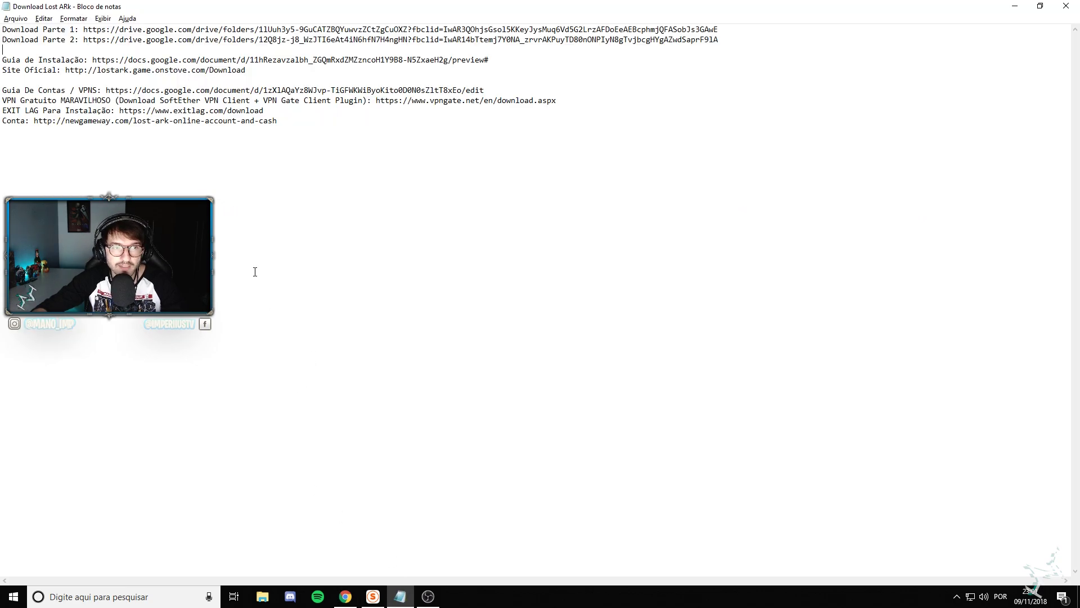
drag(83, 29, 3, 29)
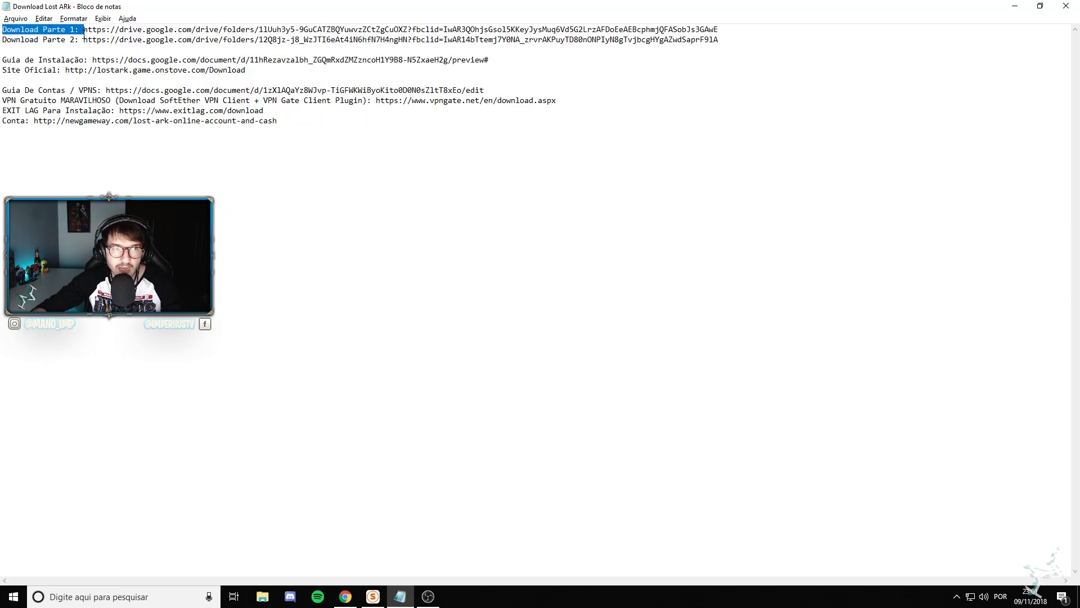
key(alt+Tab)
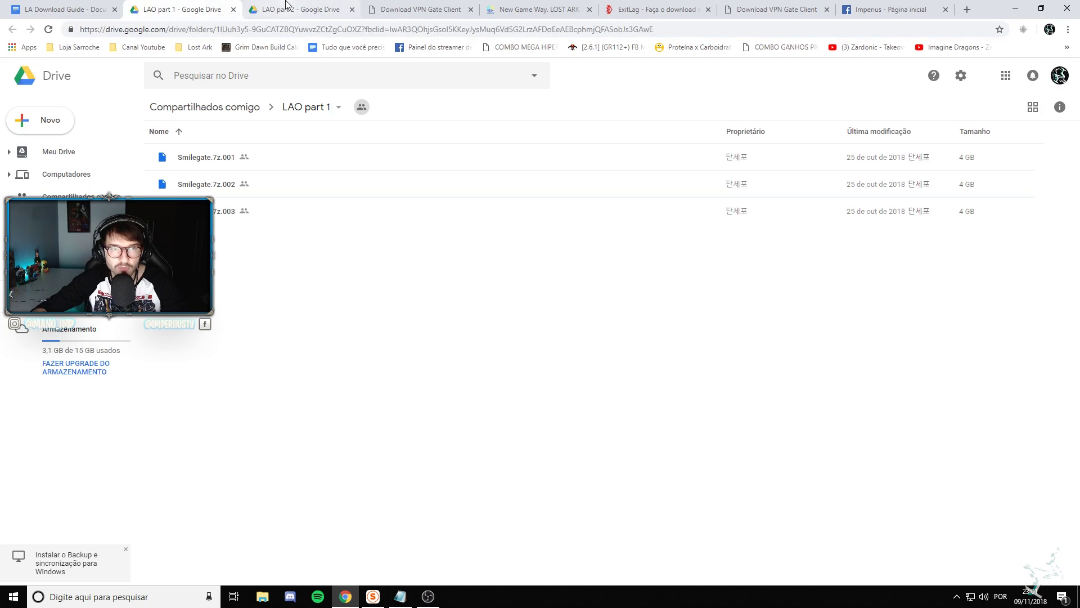
key(alt+Tab)
key(alt+Tab)
drag(185, 9, 135, 11)
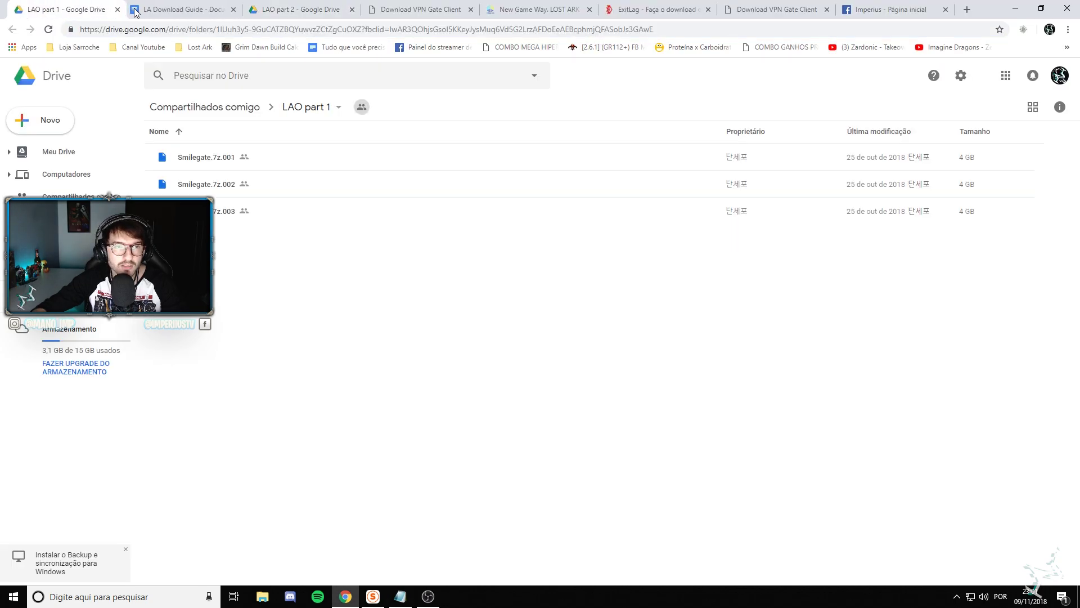
Step: In the Notepad list, move the VPN Gratuito and EXIT LAG lines below the Download Parte 2 line, separated by a blank line
key(alt+Tab)
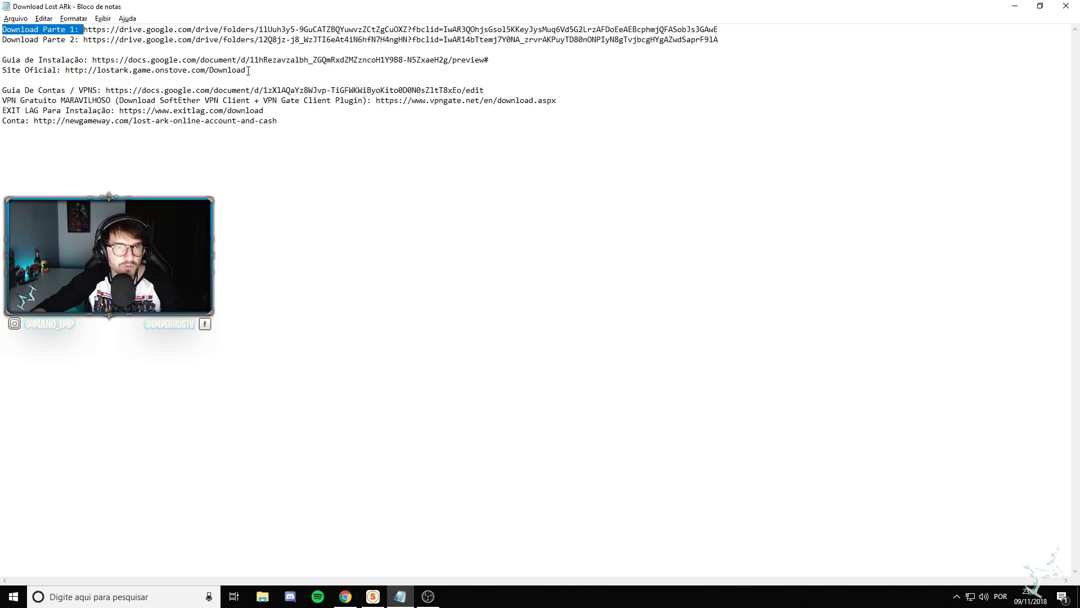
drag(248, 71, 2, 70)
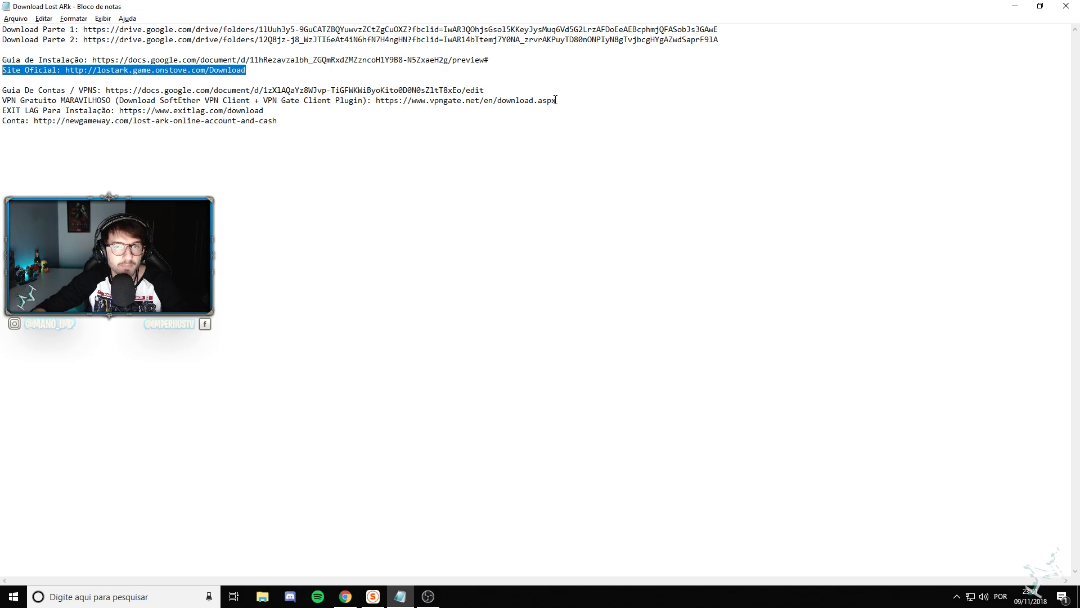
drag(558, 101, 7, 100)
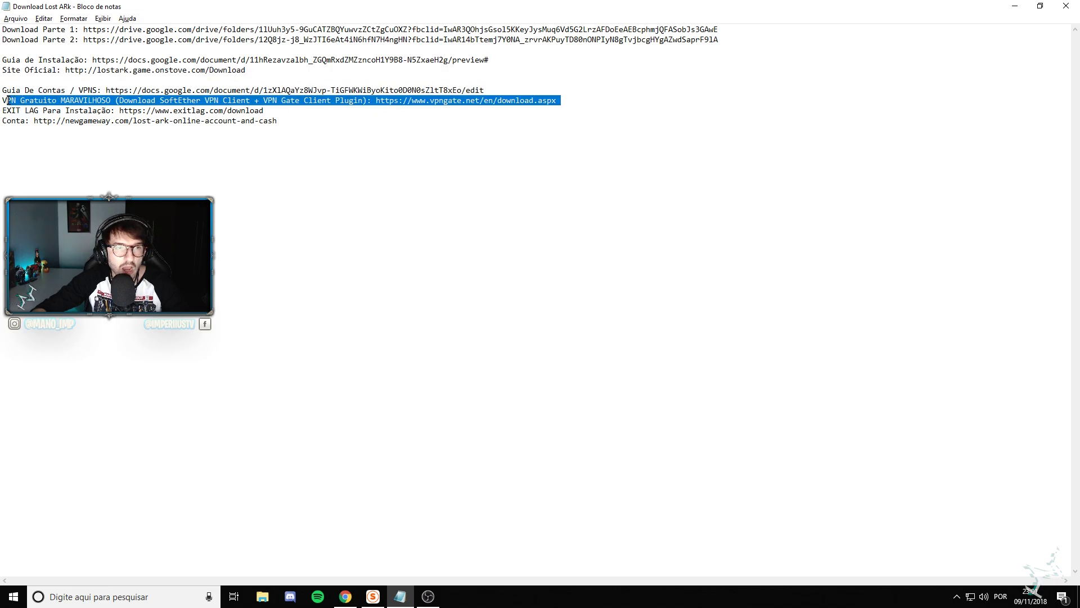
shift+click(262, 110)
key(ctrl+c)
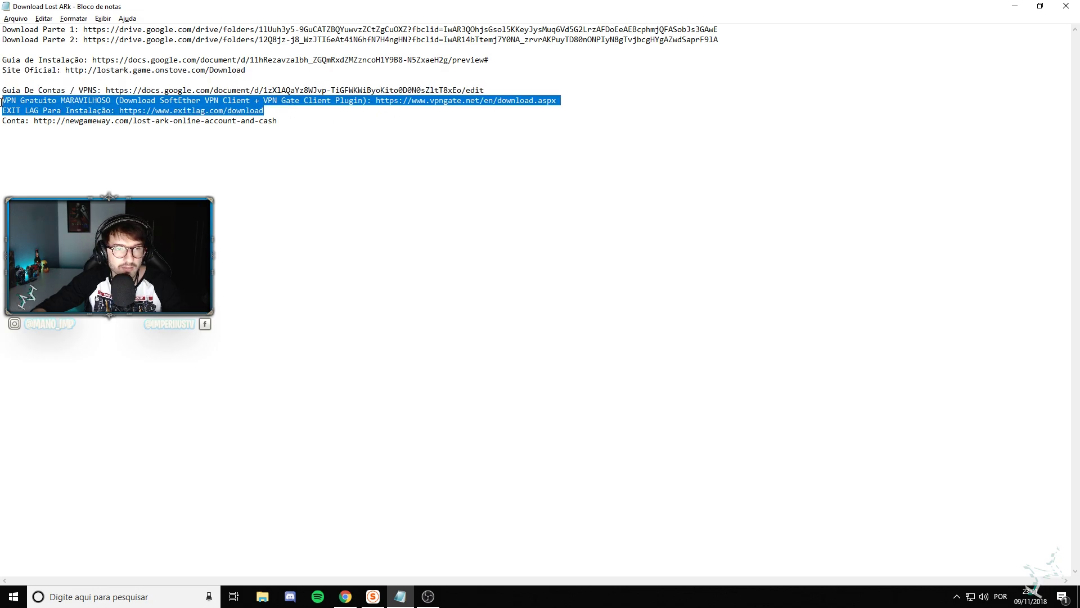
key(Delete)
key(Return)
key(Return)
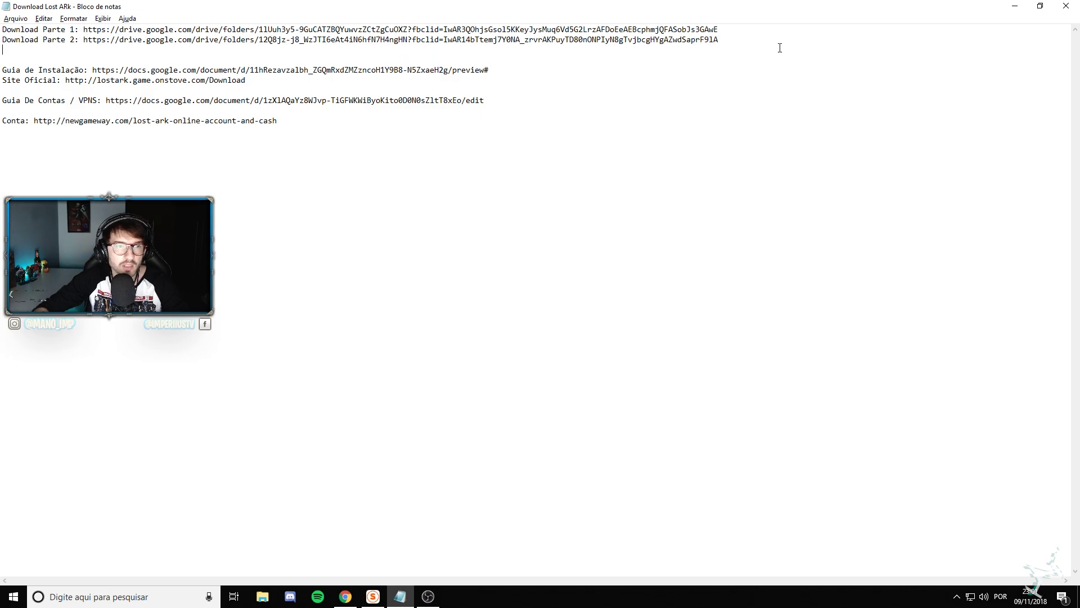
key(ctrl+v)
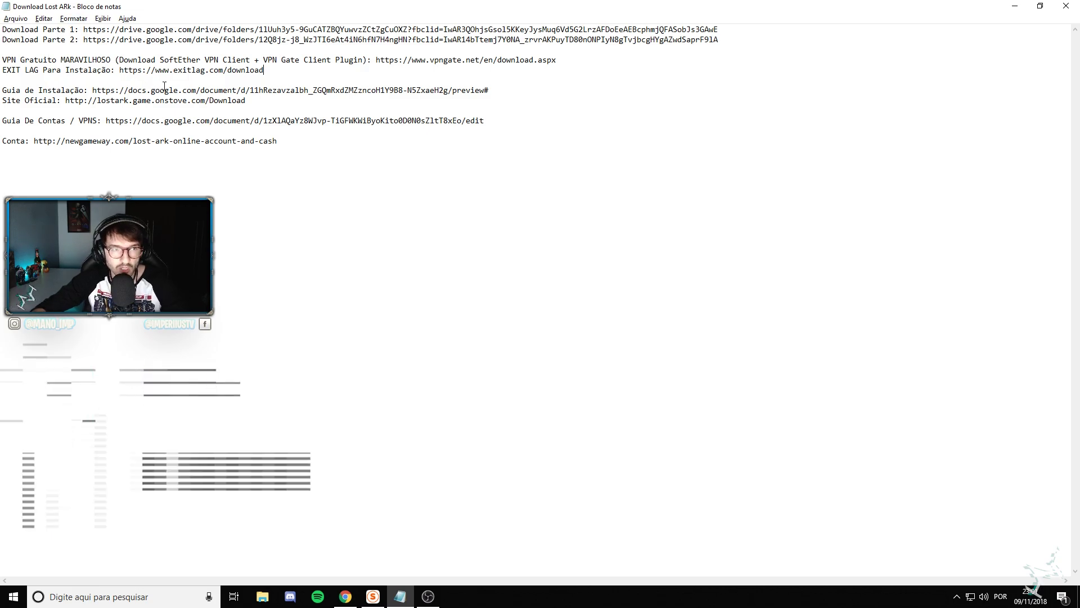
Step: Delete the blank lines before and after the Guia De Contas / VPNS line
key(Delete)
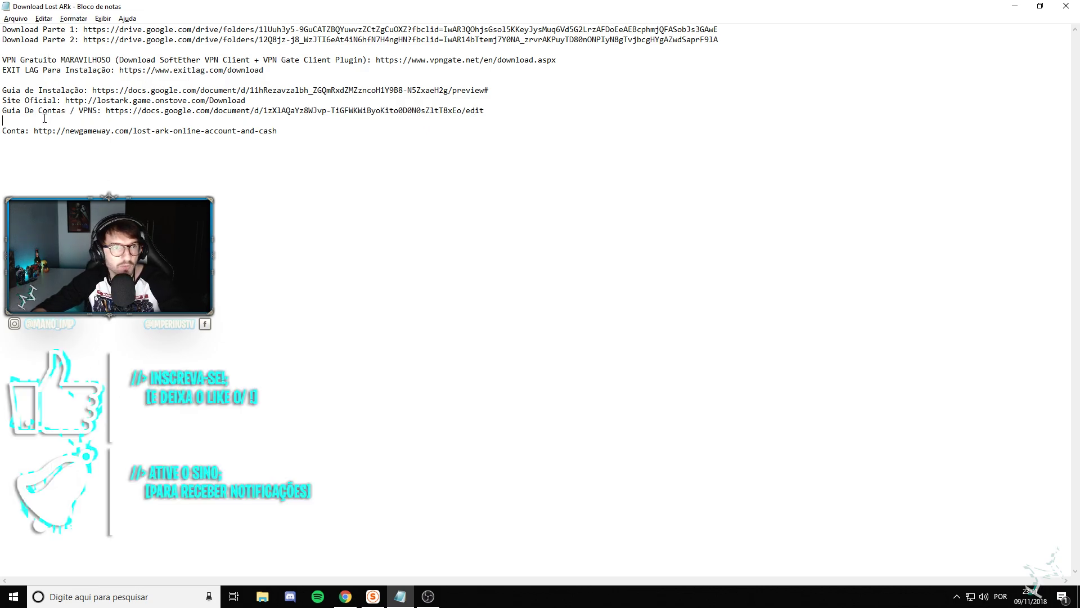
click(45, 120)
key(Delete)
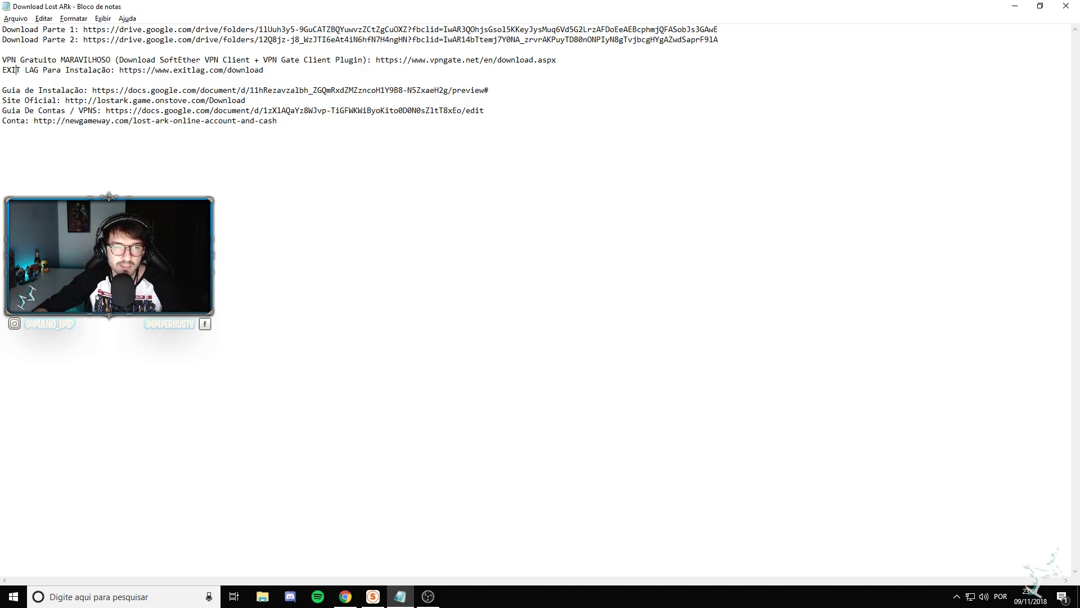
Step: Highlight the beginning of the VPN Gratuito line, and bring up the VPN Gate Client download page in Chrome
drag(2, 60, 233, 62)
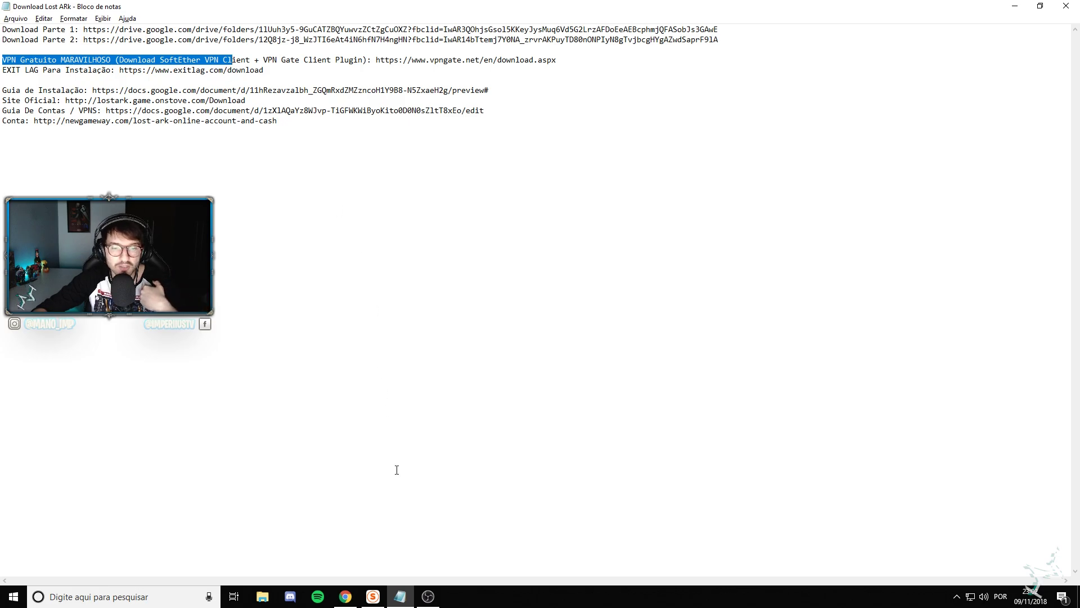
click(346, 597)
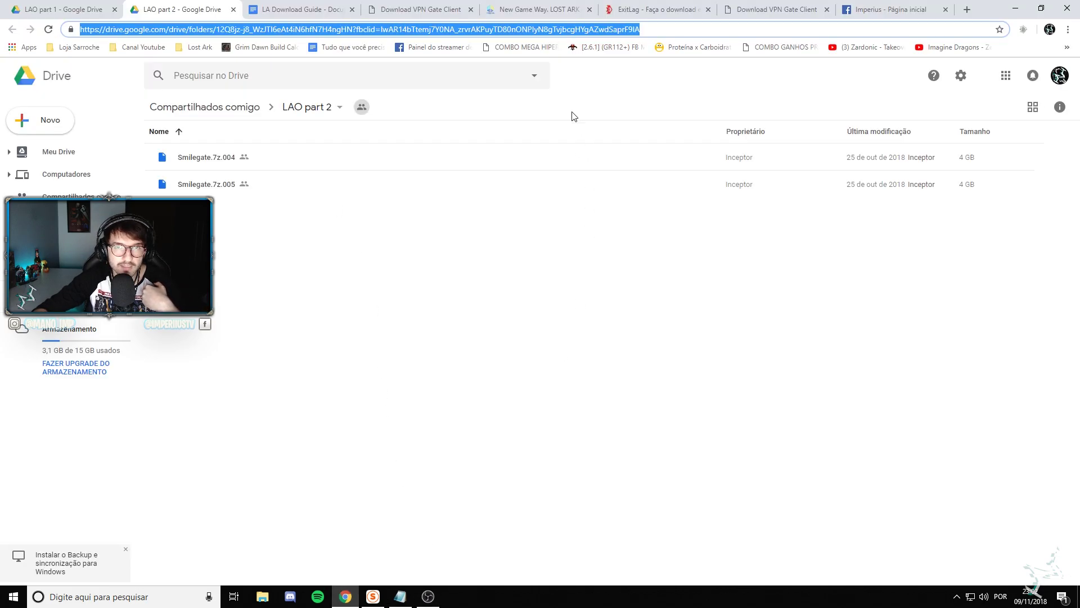
click(774, 9)
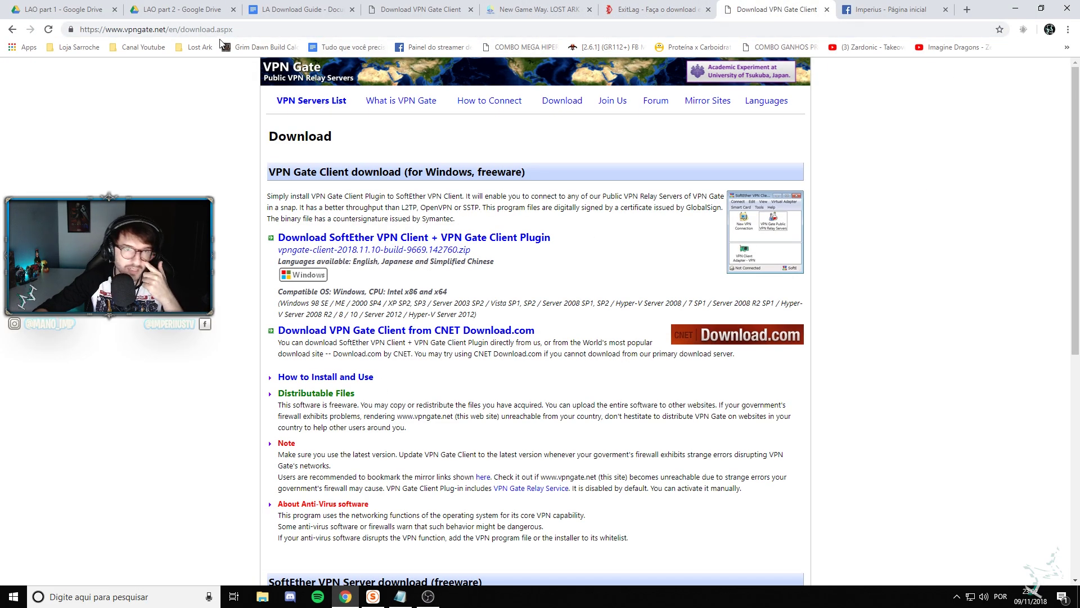
Step: Highlight the VPN Gate download page's web address, and switch back to the Notepad list of Lost Ark links
drag(232, 29, 11, 31)
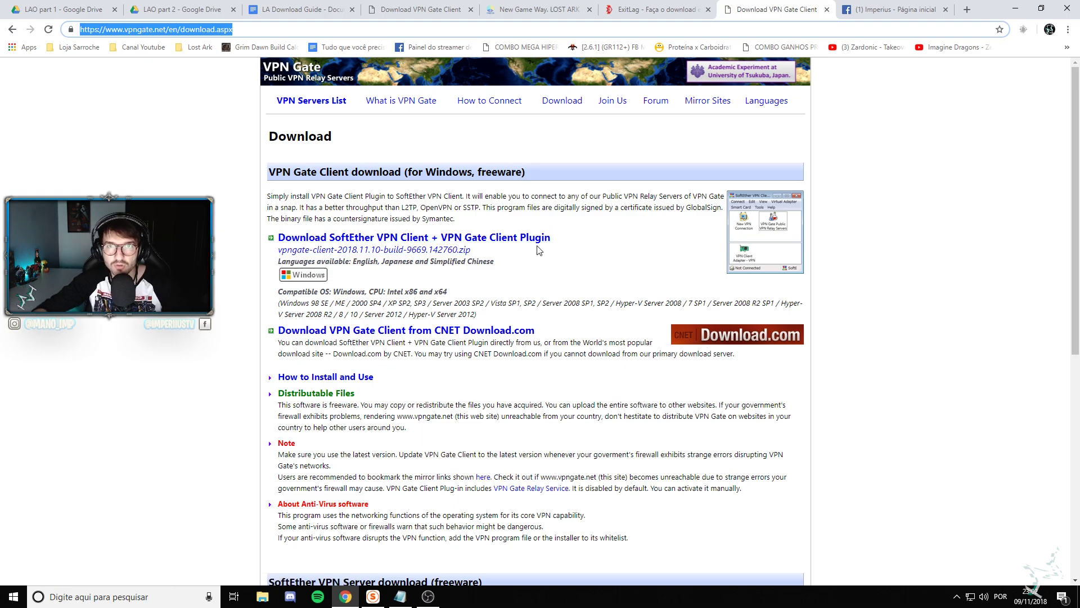
click(1013, 8)
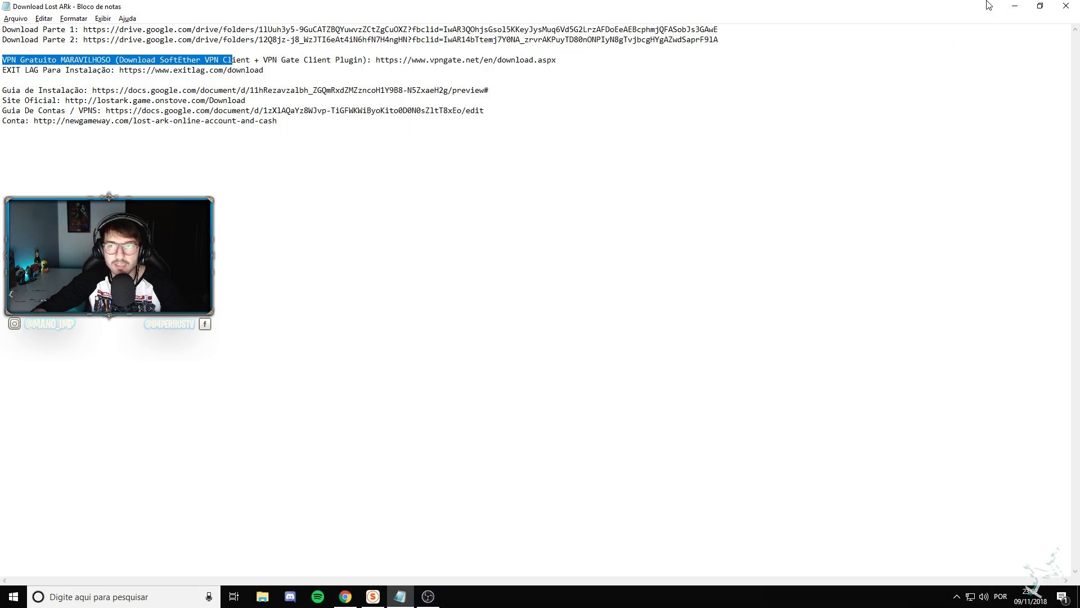
click(1014, 7)
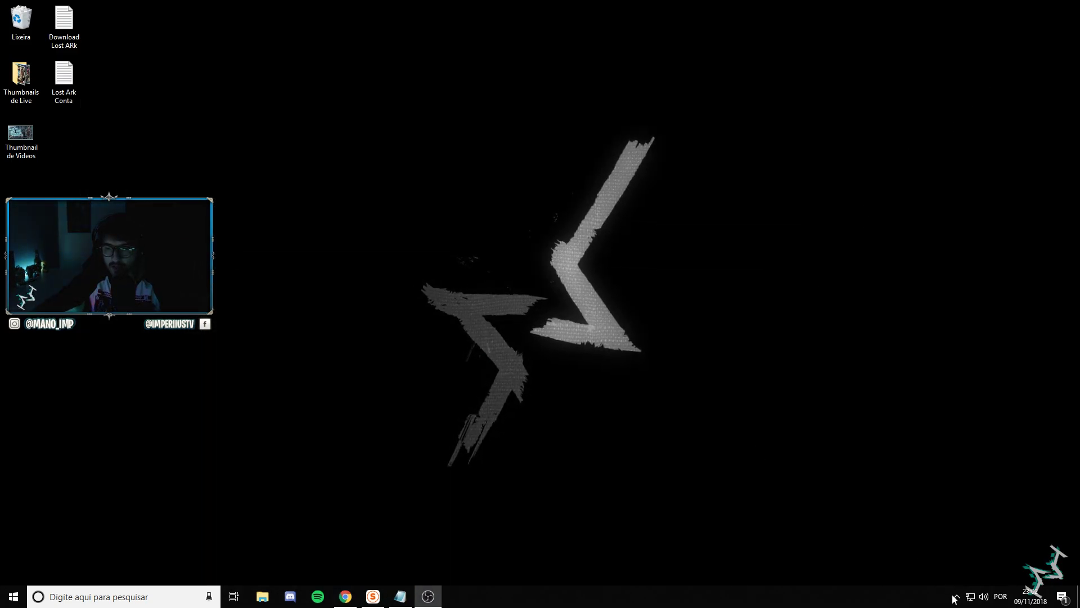
click(400, 596)
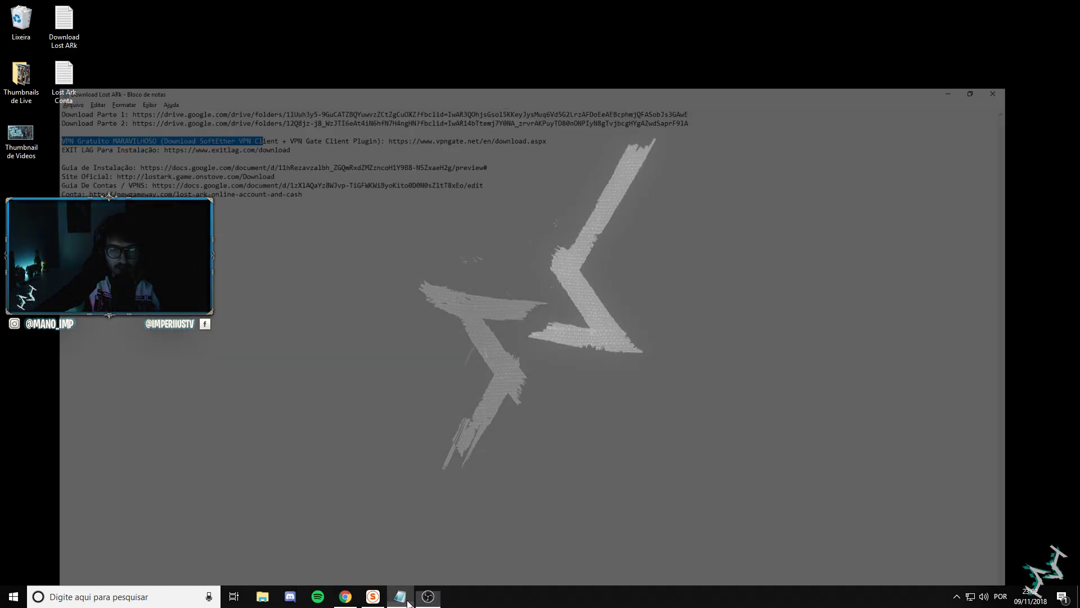
Step: Bring up the SoftEther VPN Client Manager and place its window over the middle of the Notepad list
click(957, 596)
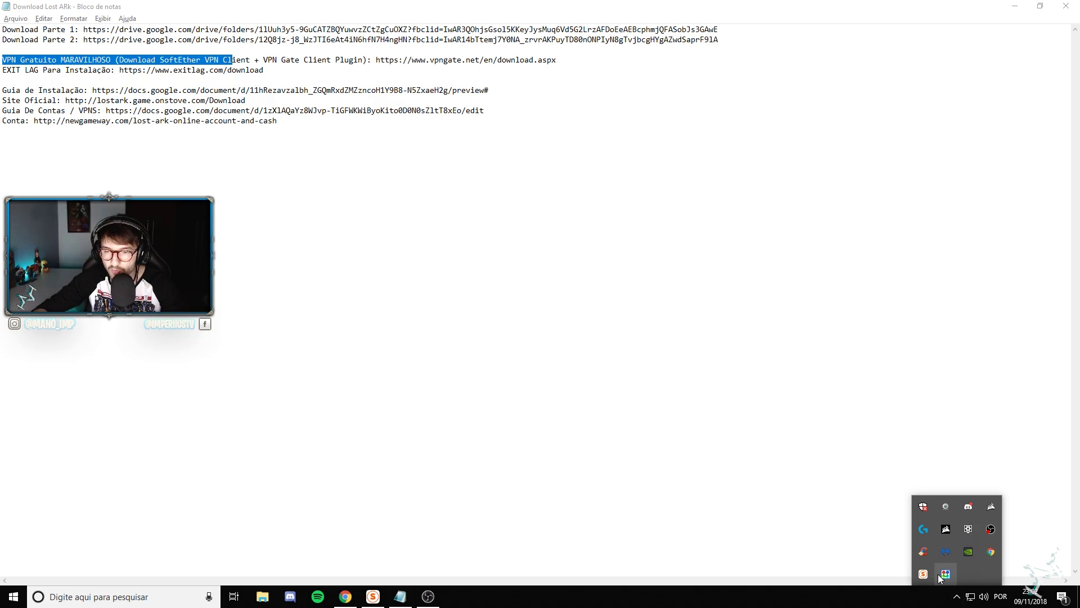
click(946, 574)
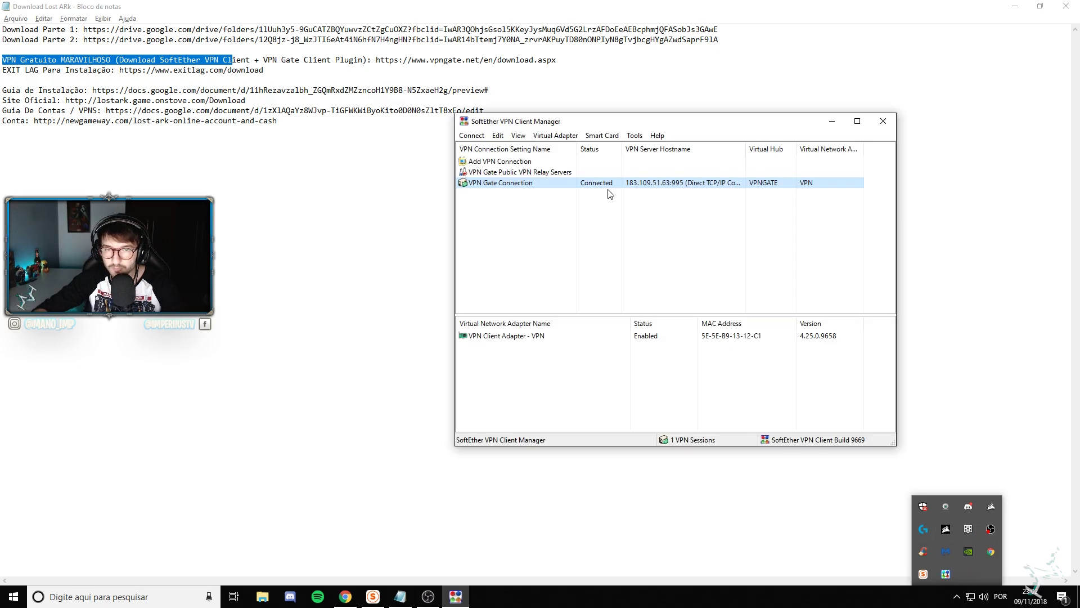
click(945, 574)
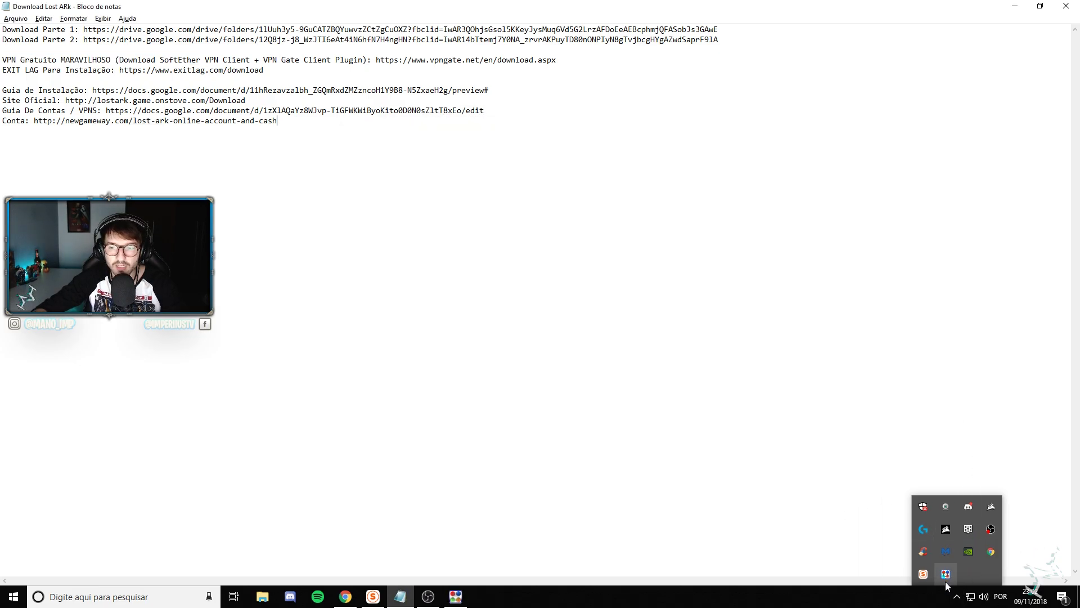
click(456, 596)
drag(450, 140, 348, 137)
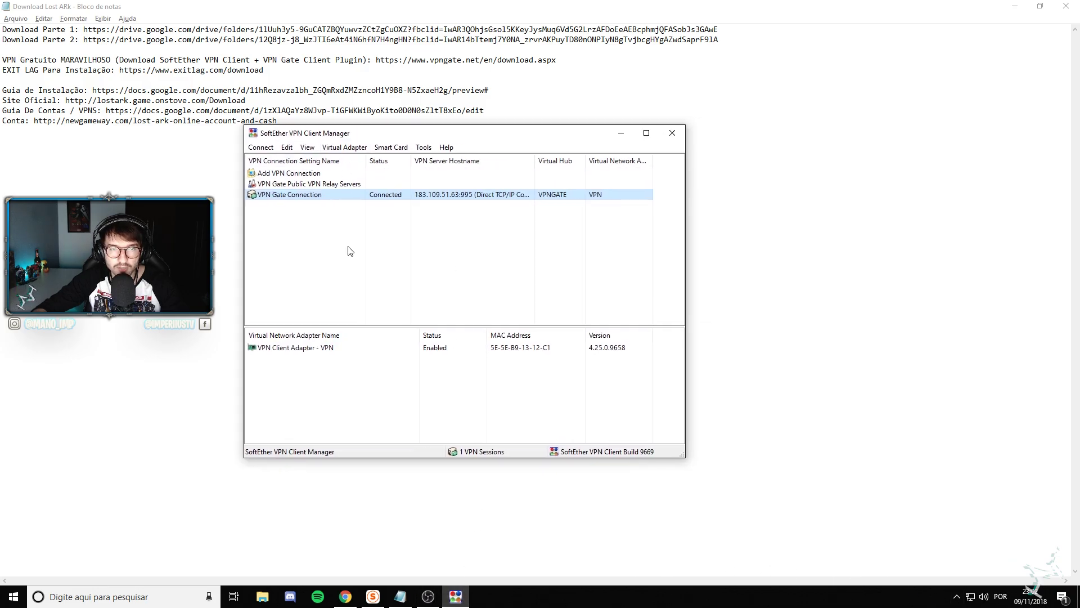
click(342, 261)
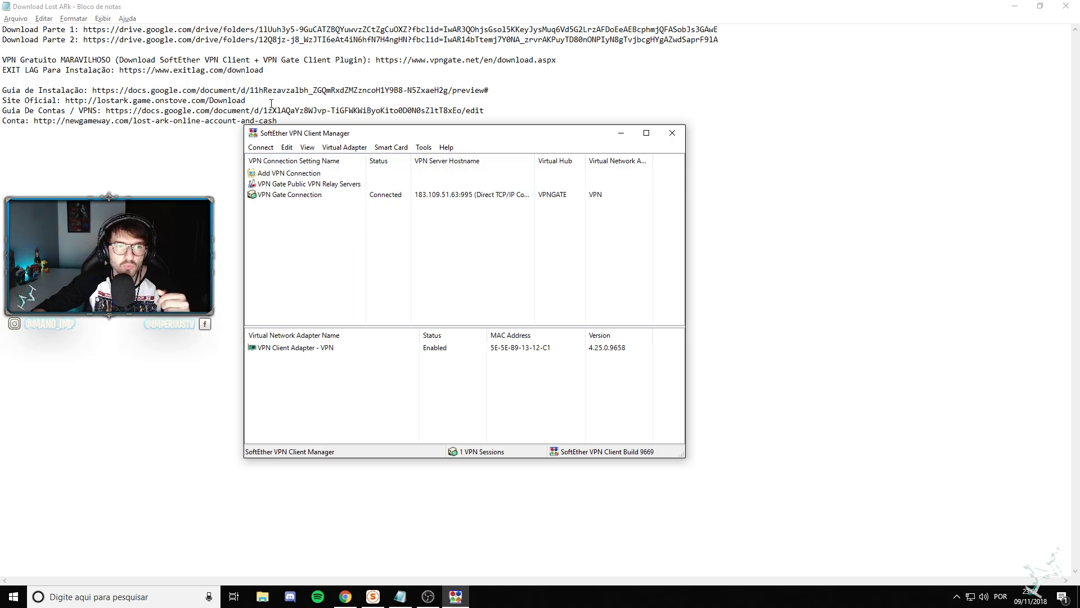
Step: In the Notepad list, move the Site Oficial line above the Guia de Instalação line, separated by a blank line
drag(246, 101, 2, 100)
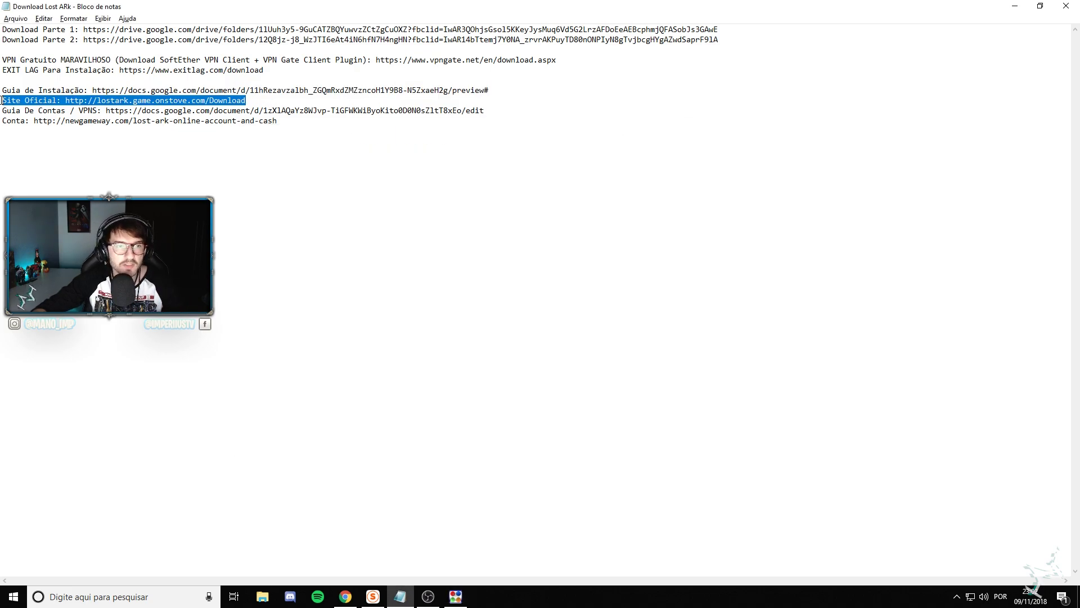
key(ctrl+x)
click(66, 80)
key(Return)
key(ctrl+v)
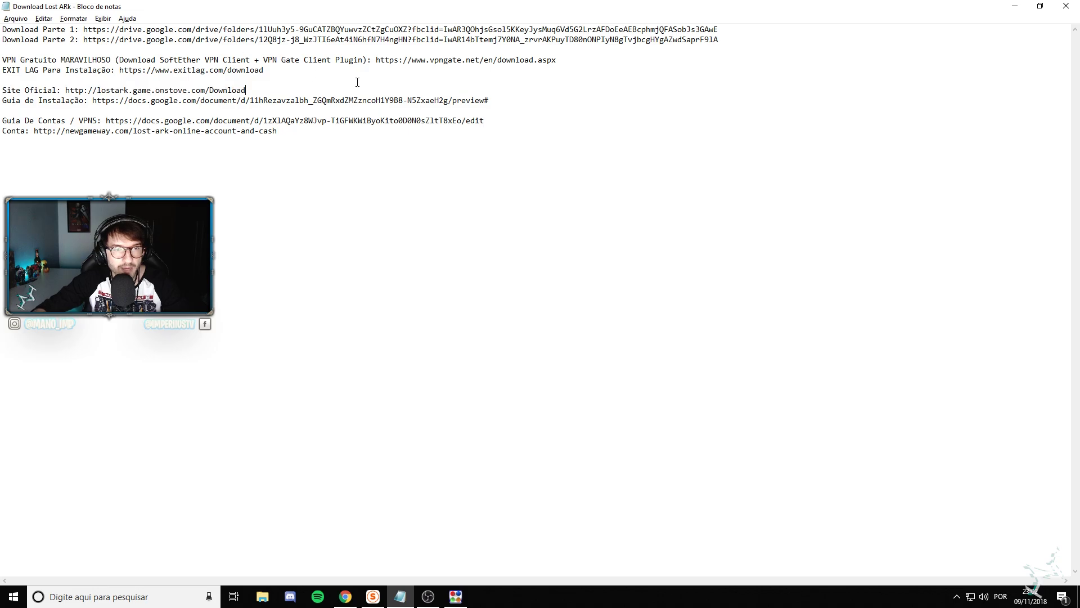
key(Return)
Step: Open the VPN Gate Public VPN Relay Servers list in SoftEther VPN Client Manager, and enlarge its window to show more columns
key(alt+Tab)
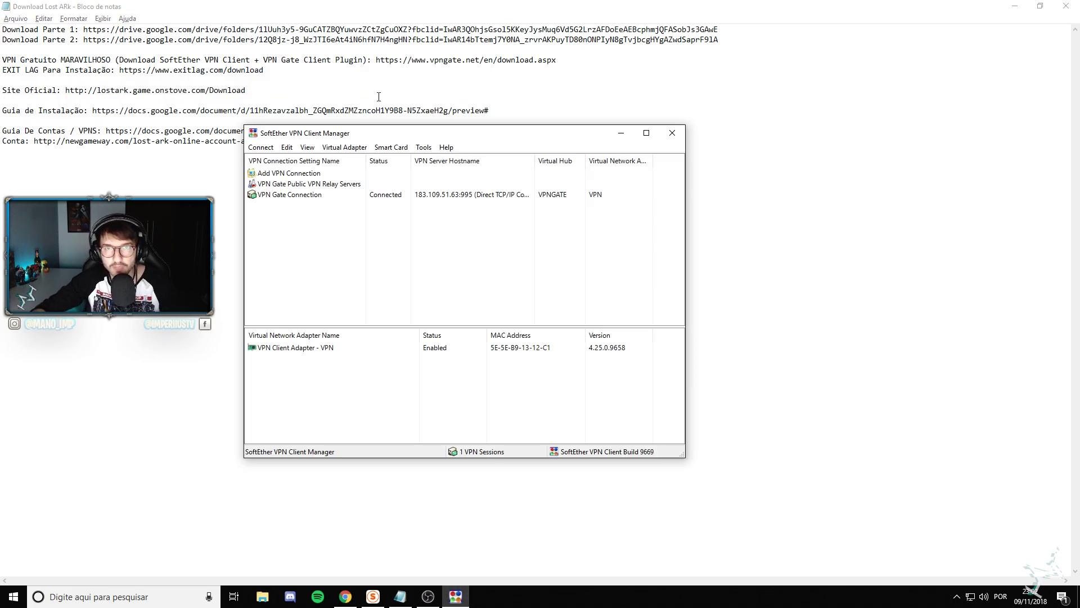
double_click(278, 185)
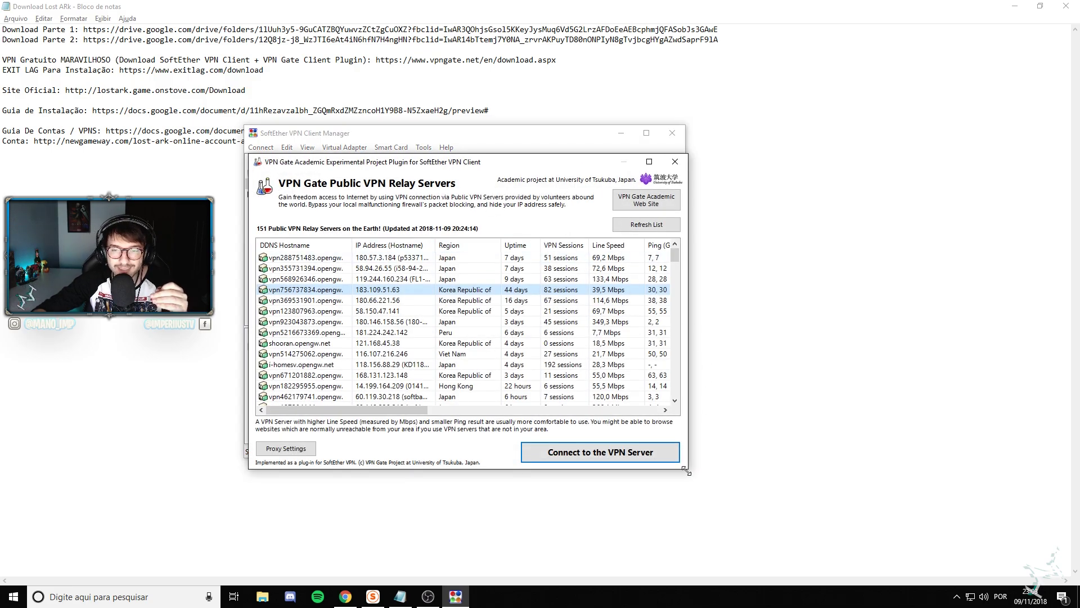
drag(687, 470, 976, 556)
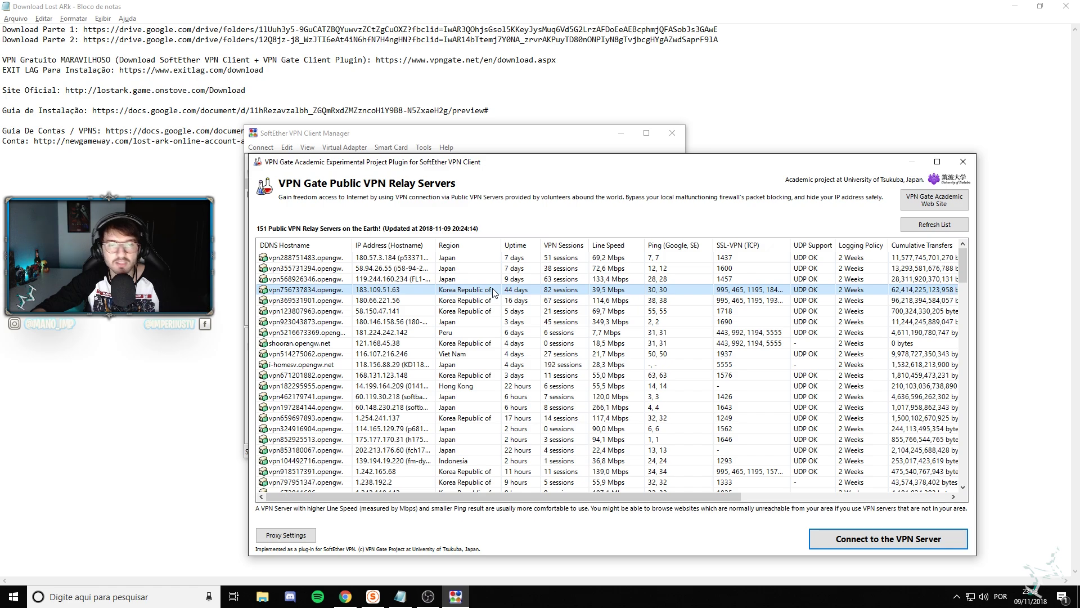
mouse_move(501, 246)
mouse_down()
mouse_move(539, 247)
mouse_move(501, 246)
mouse_up()
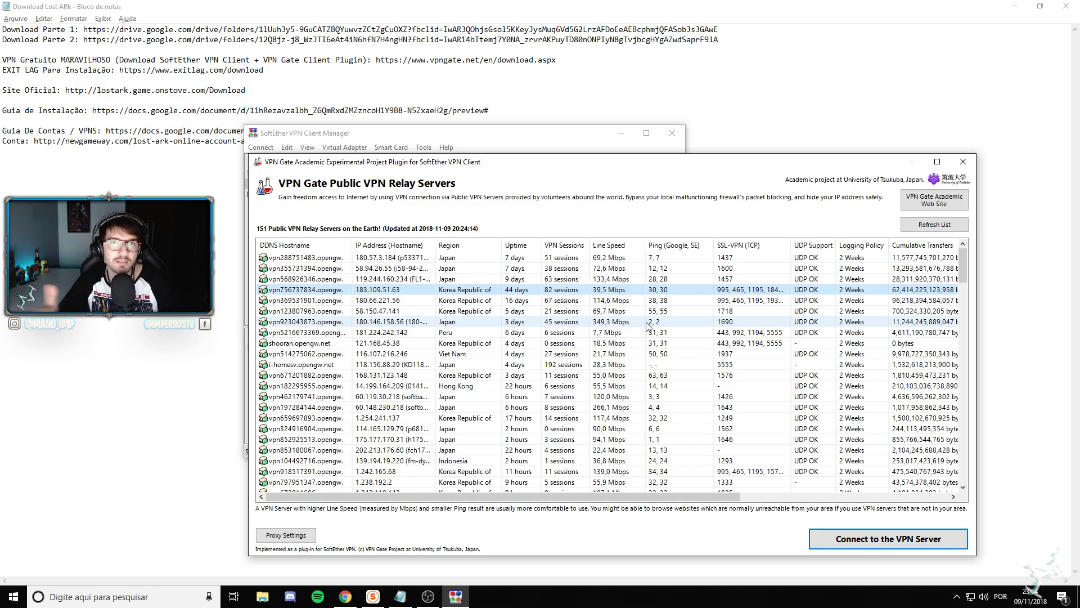
Step: Sort the relay servers by region, browse the Korean ones and select the server at 1.242.110.142, then close the list without connecting
click(458, 245)
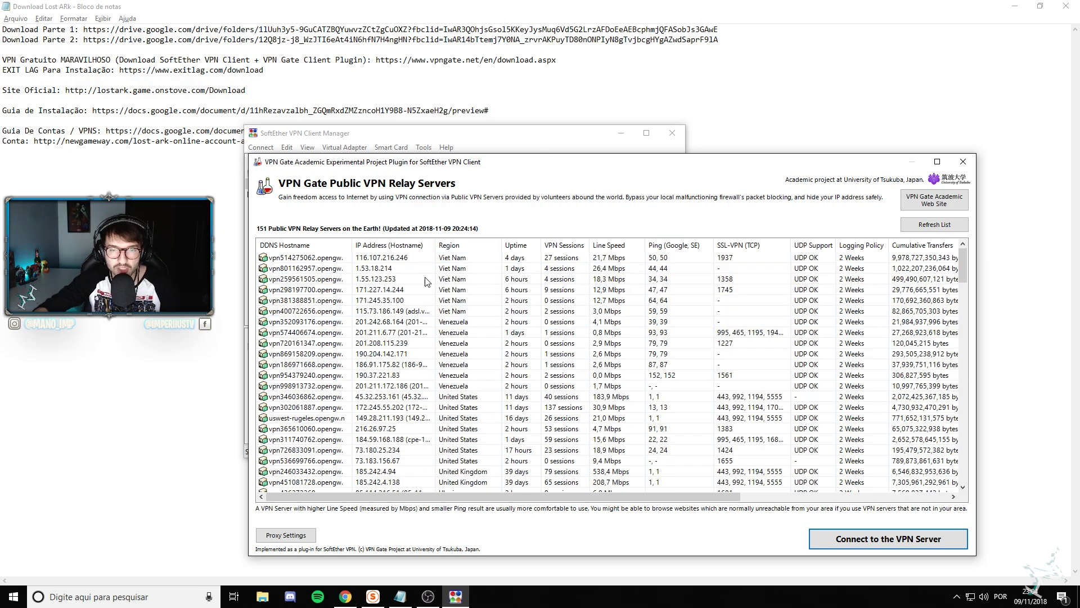
scroll(541, 315, down, 5)
scroll(541, 315, down, 15)
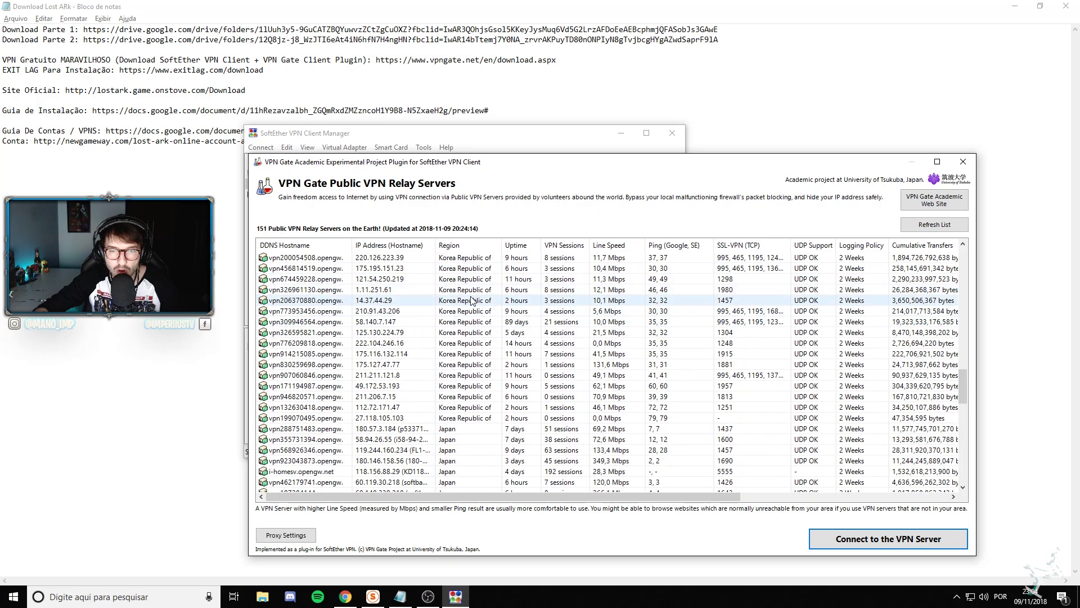
scroll(469, 373, up, 5)
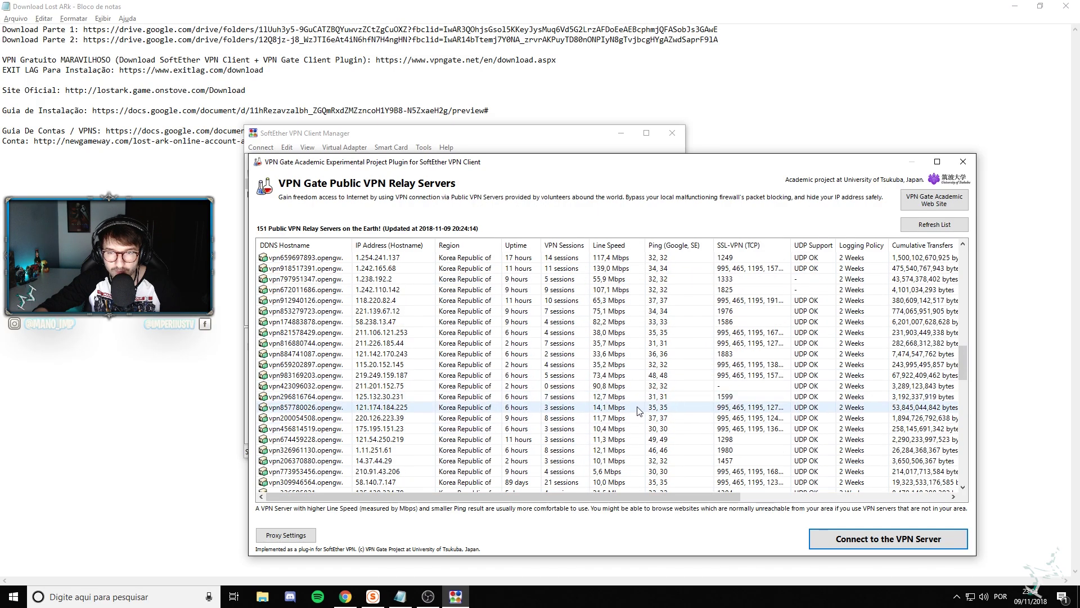
scroll(675, 342, up, 2)
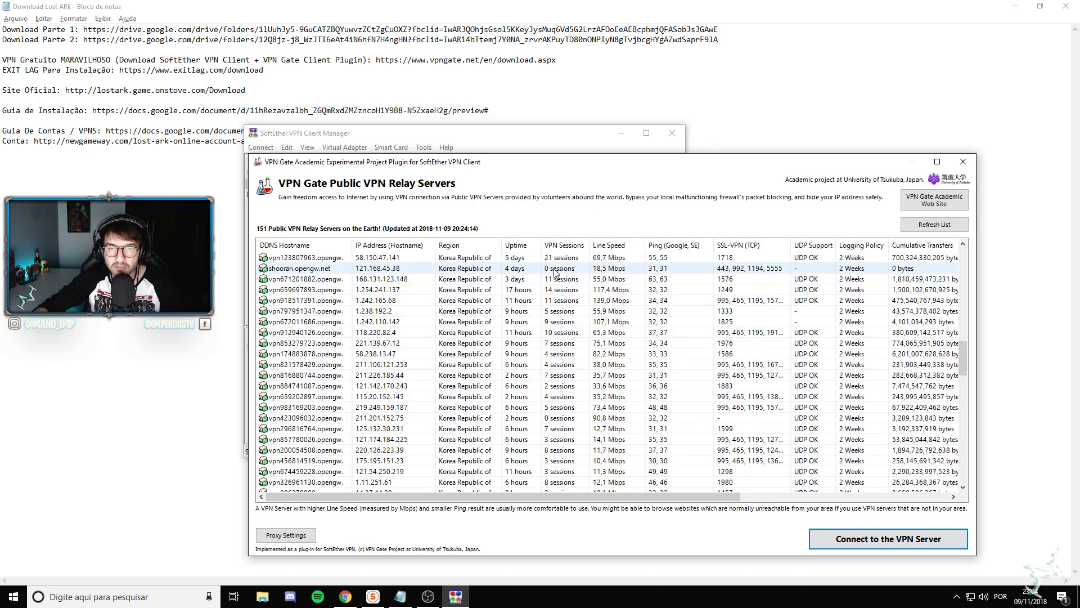
click(560, 353)
scroll(619, 346, up, 3)
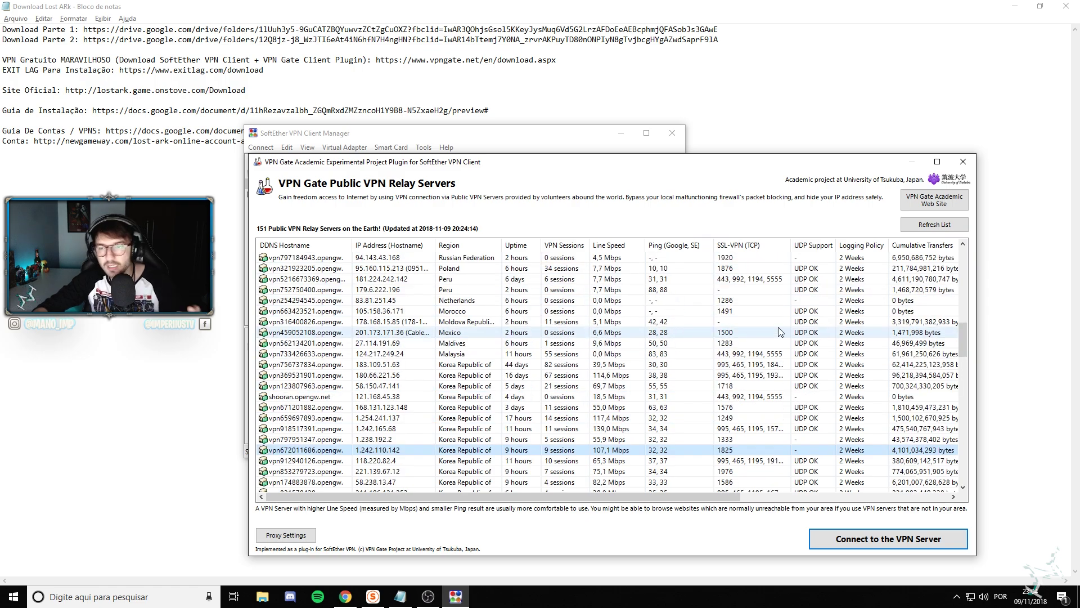
scroll(542, 371, up, 3)
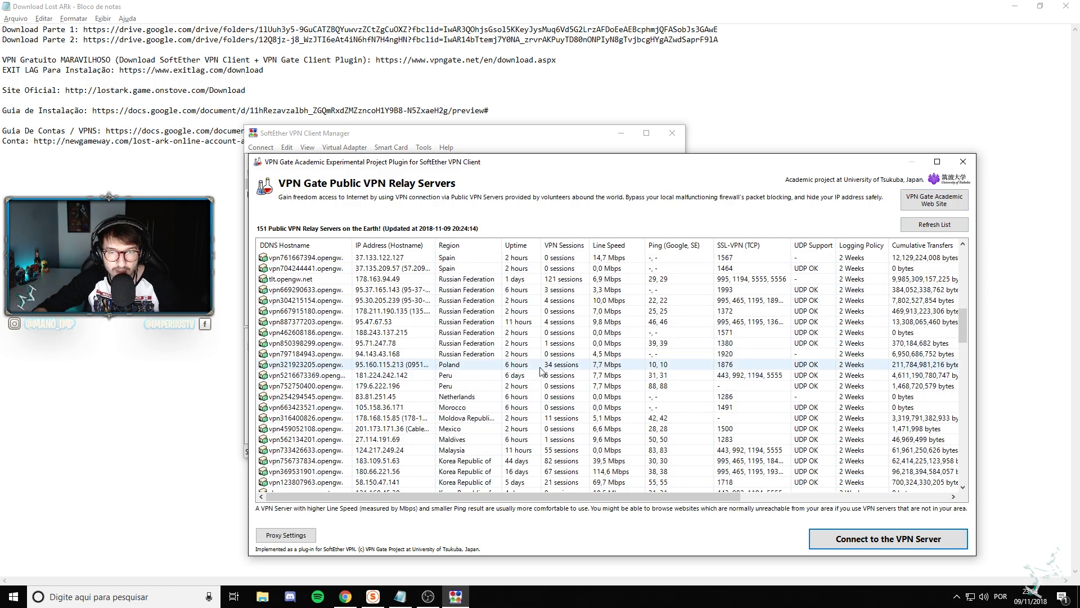
scroll(542, 372, down, 4)
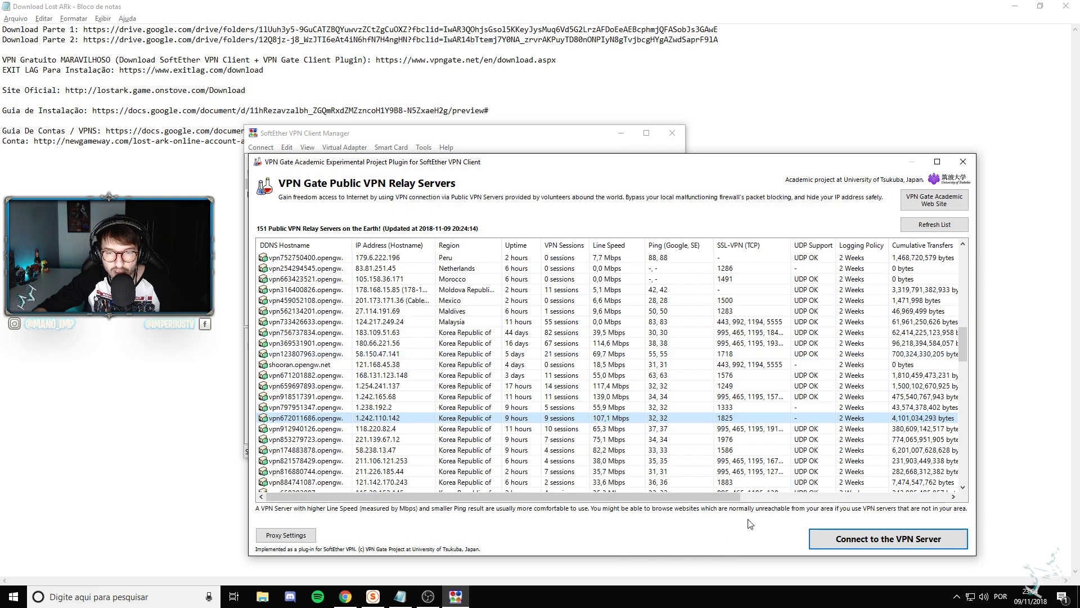
click(964, 162)
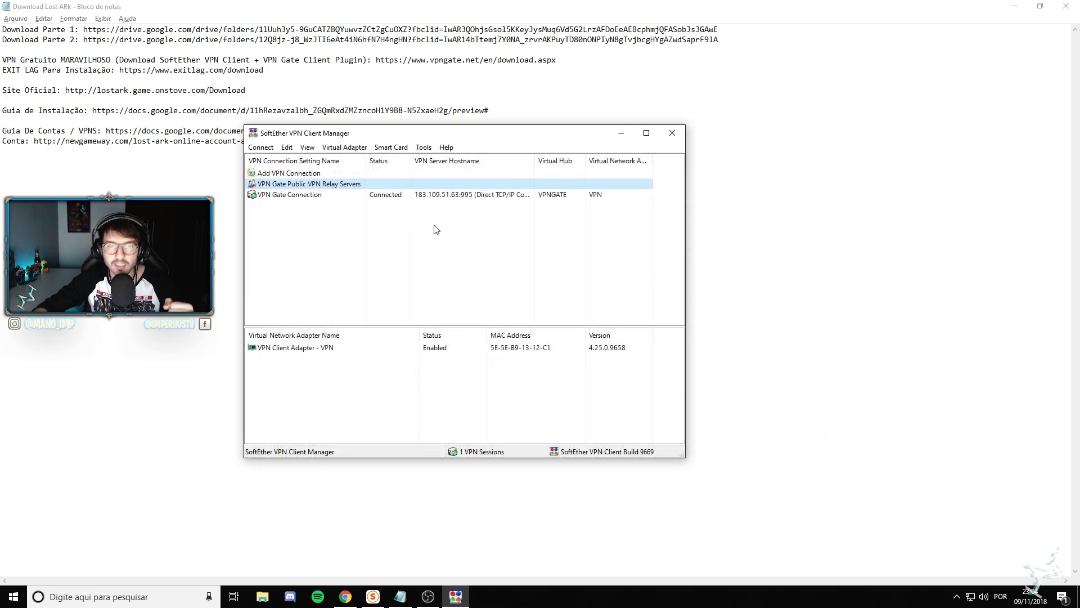
Step: Widen the VPN Server Hostname column for the VPN Gate Connection, and show the STOVE launcher's Lost Ark page before closing the VPN manager
click(331, 198)
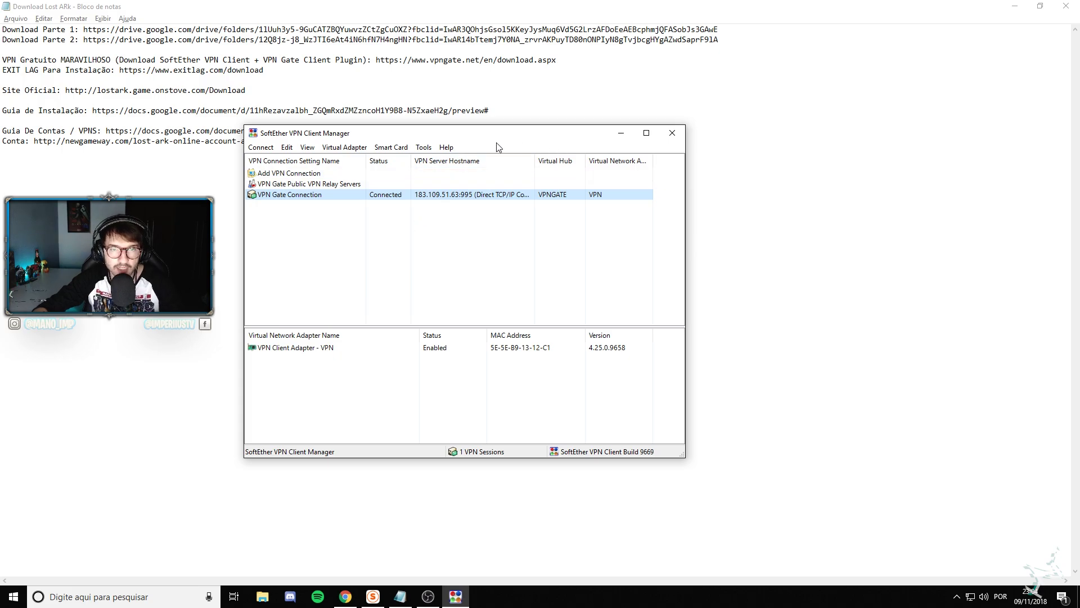
drag(535, 163, 557, 165)
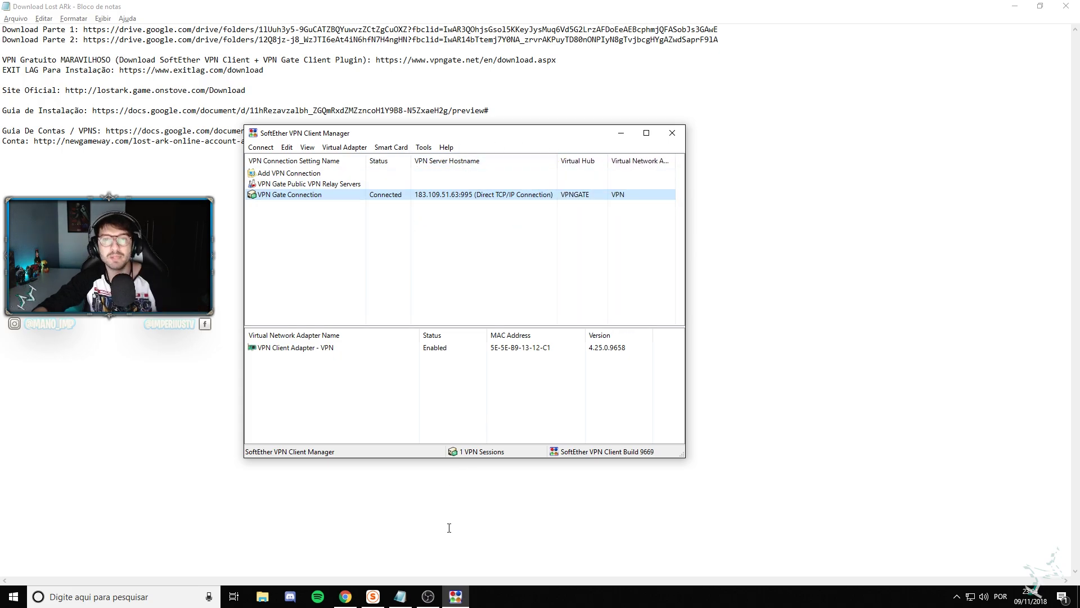
click(384, 598)
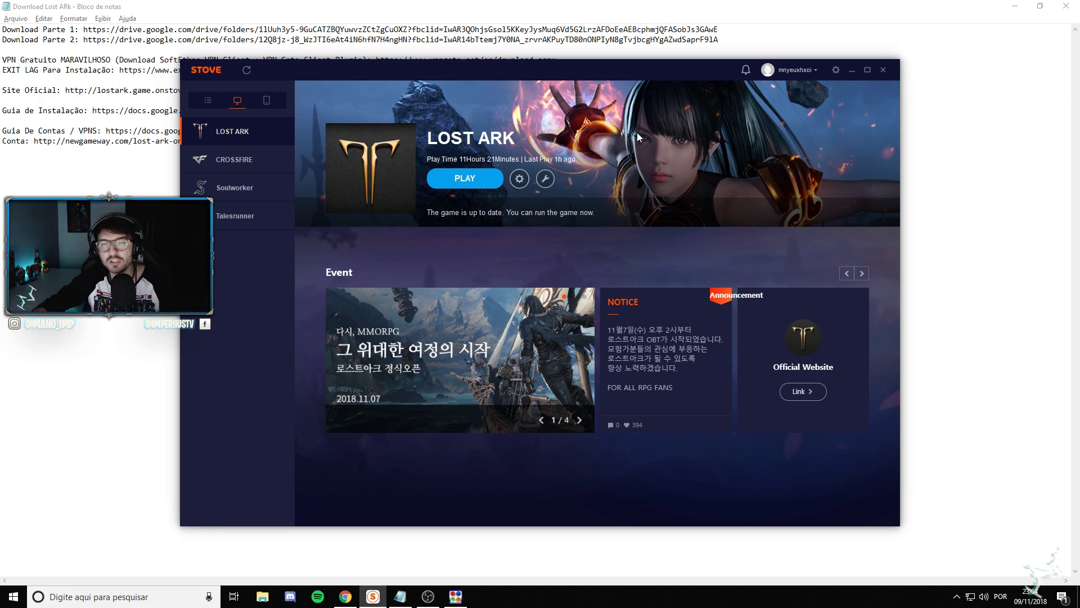
click(854, 71)
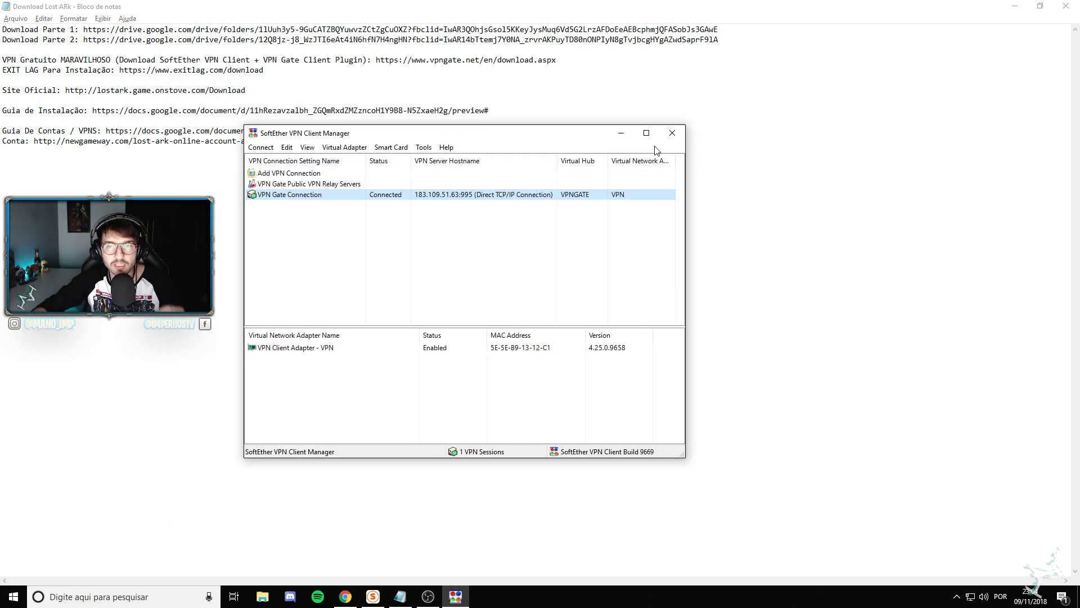
click(672, 133)
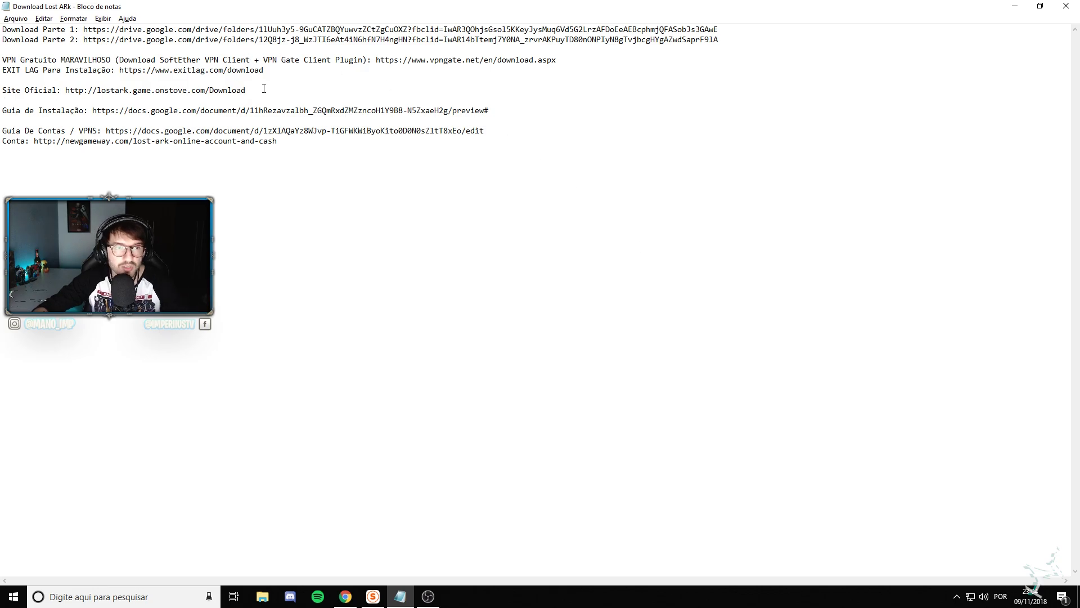
drag(264, 88, 67, 90)
key(ctrl+c)
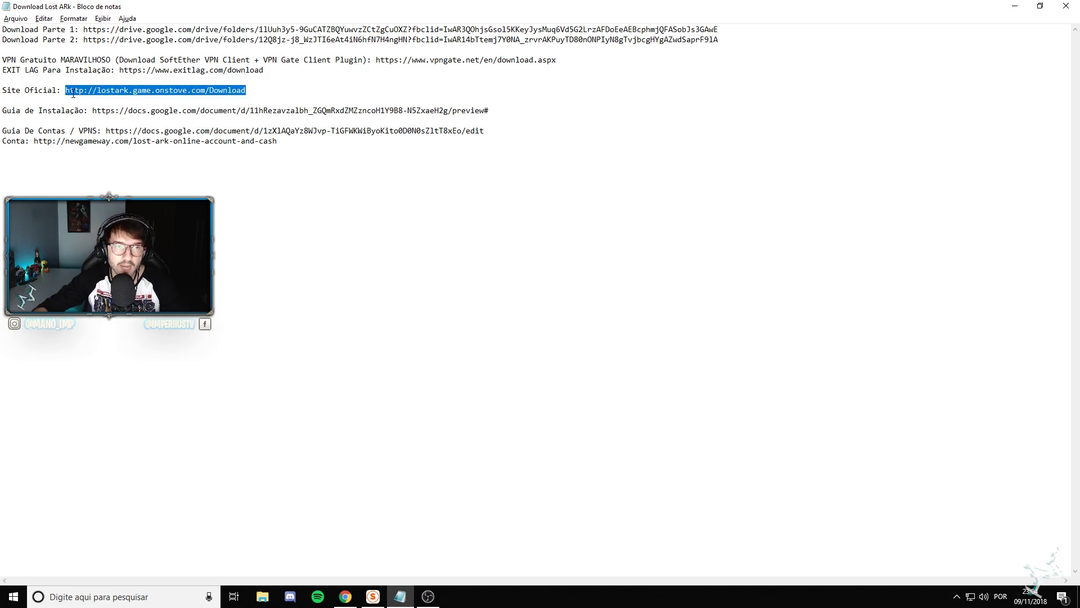
click(346, 596)
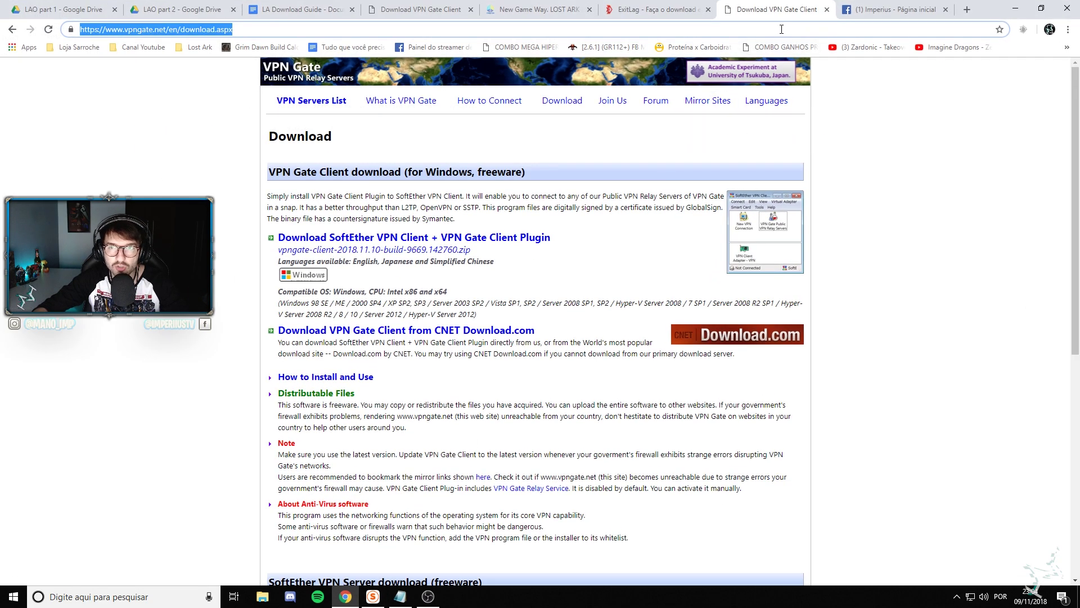
click(967, 9)
key(ctrl+v)
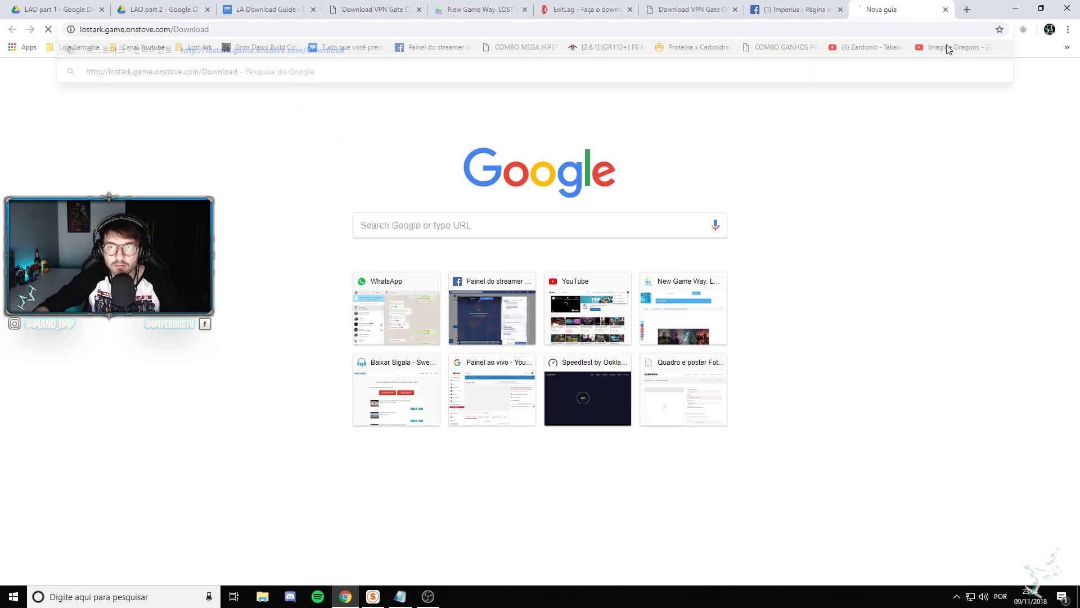
key(Return)
drag(900, 9, 804, 9)
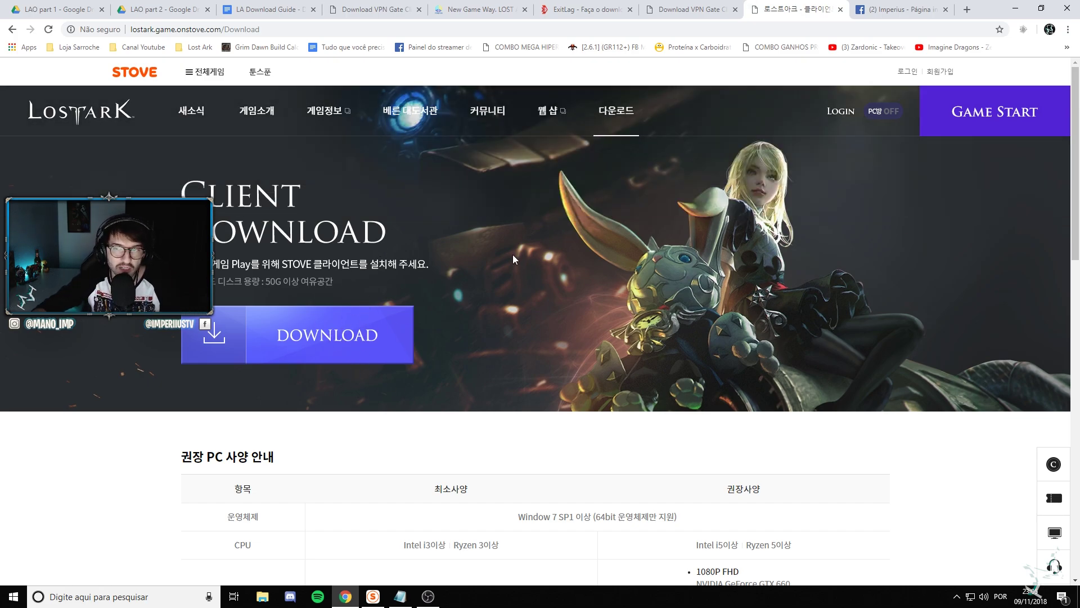
Step: Examine the Lost Ark download page's system requirements, Xigncode notice and driver downloads, and return to the client download banner
scroll(444, 315, down, 4)
scroll(455, 267, down, 2)
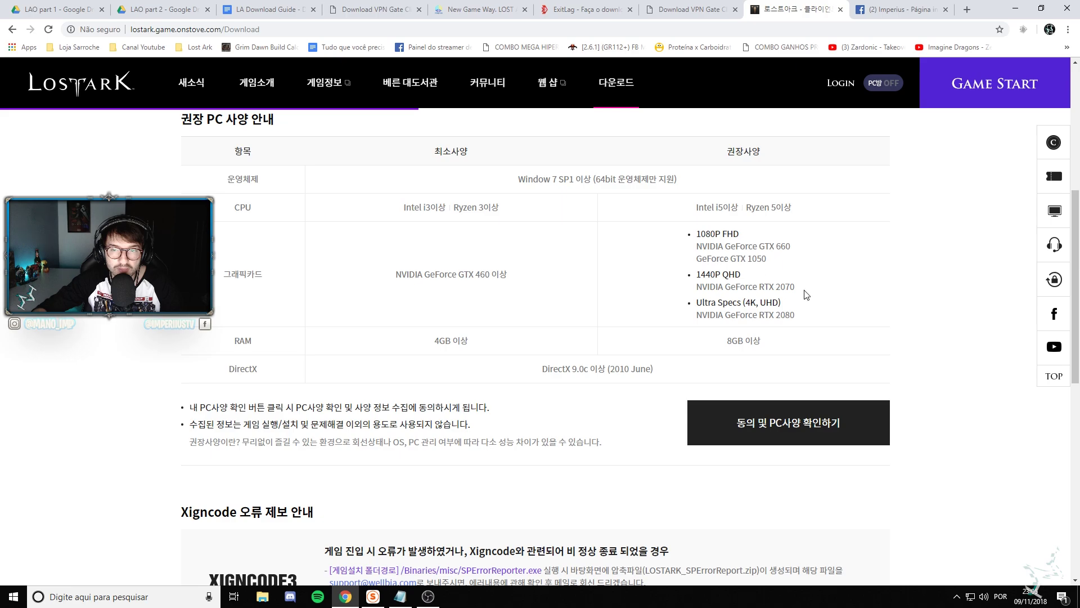
scroll(866, 300, down, 6)
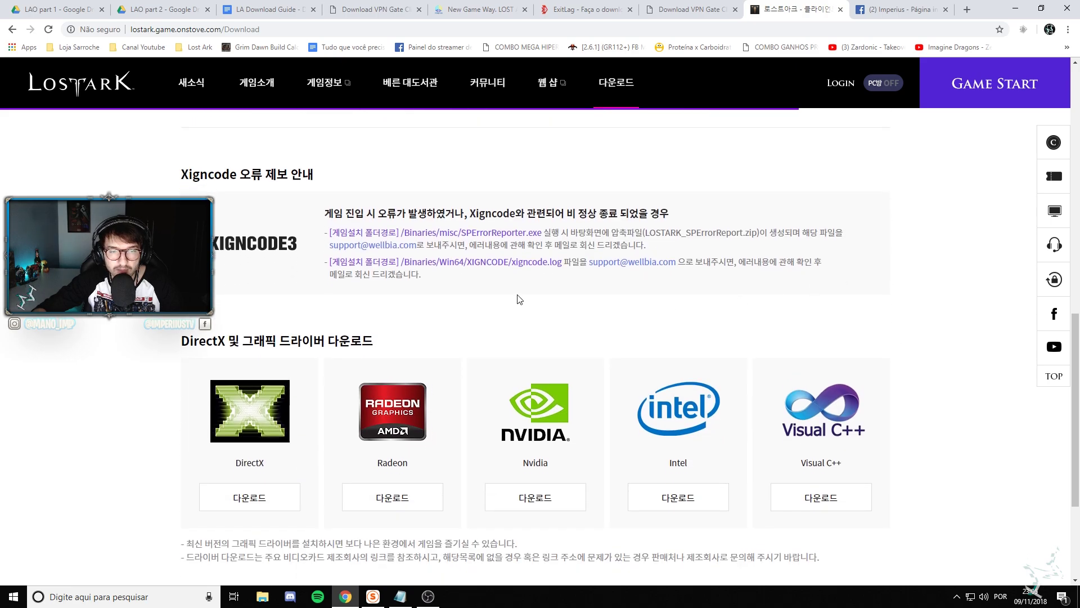
scroll(615, 314, up, 12)
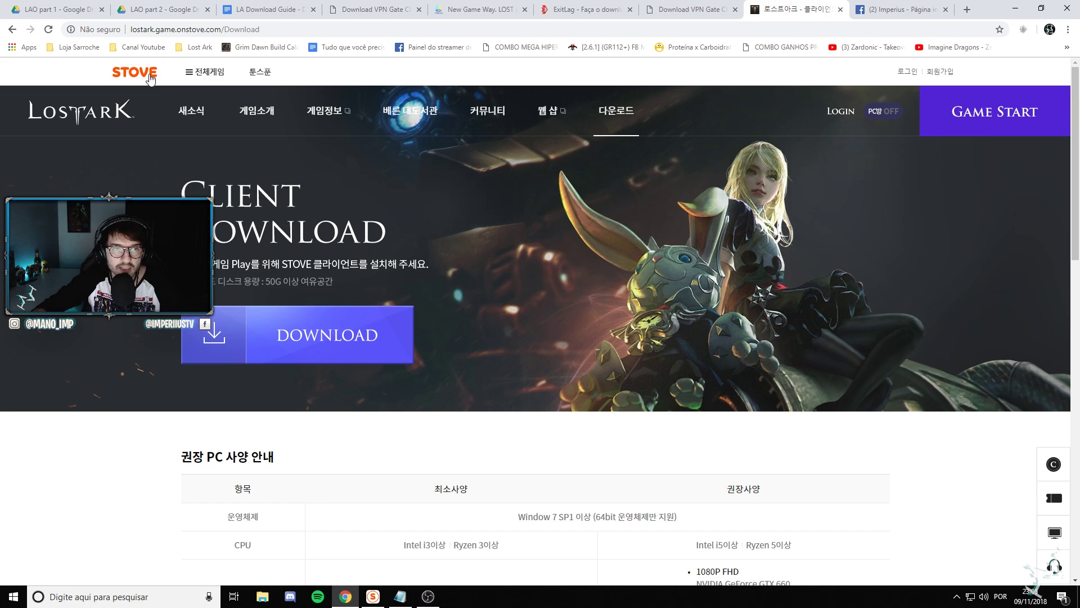
Step: Open the STOVE portal's home page from the Lost Ark site and request its launcher download
click(149, 77)
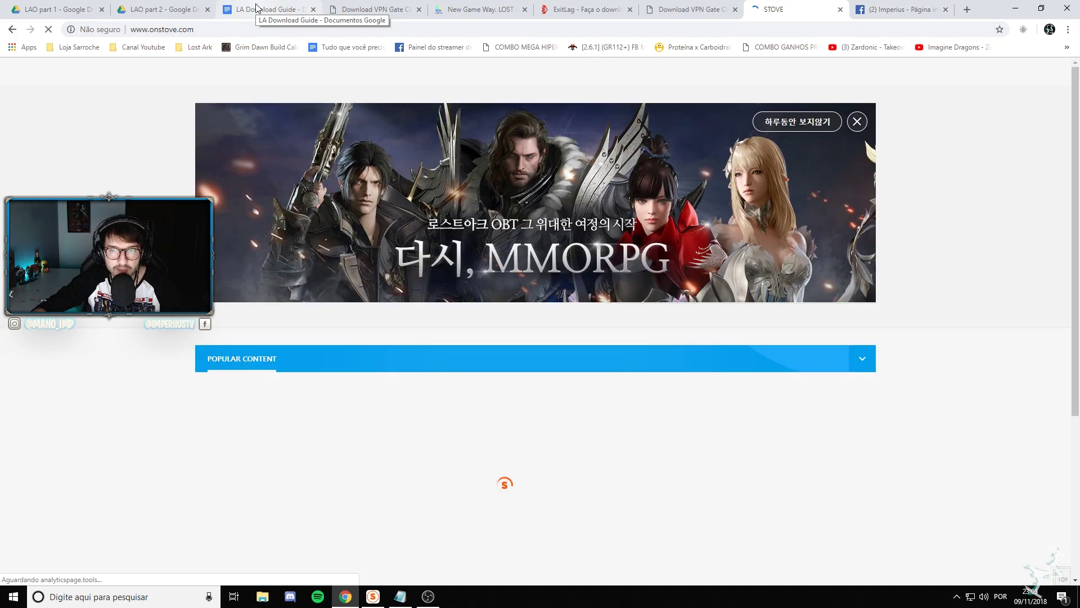
click(255, 8)
click(785, 9)
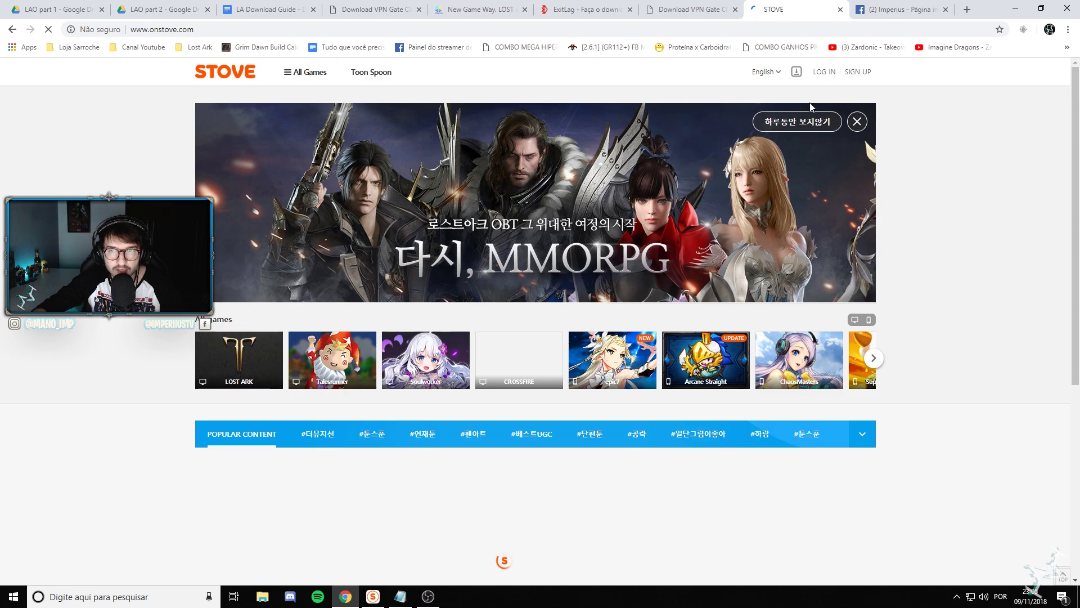
click(796, 73)
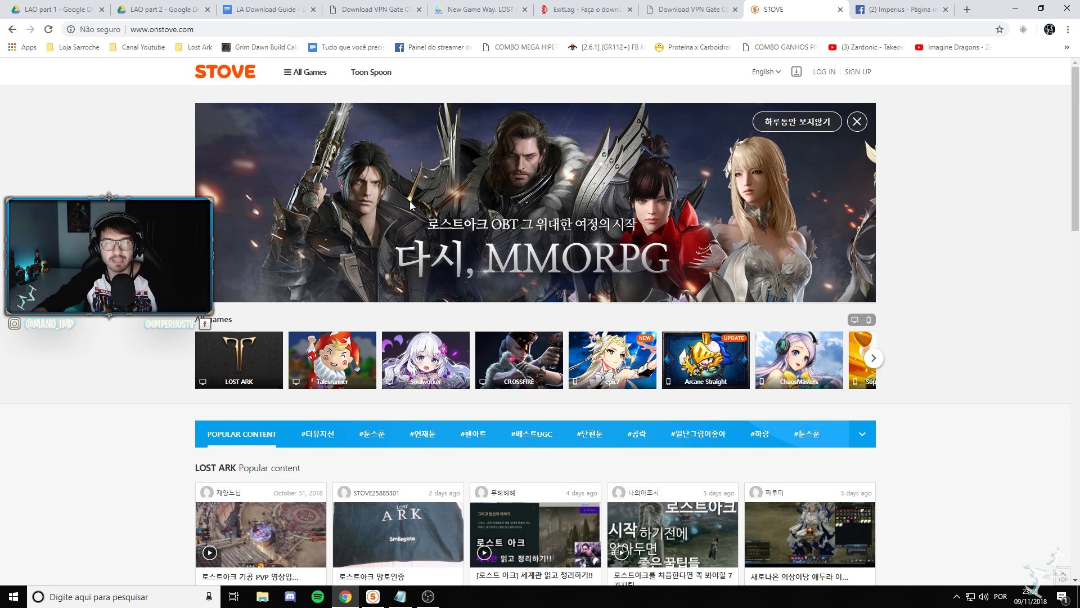
Step: Show the download guide's Google Drive files section, and bring up the STOVE launcher's Lost Ark page before closing it
key(ctrl+3)
scroll(806, 75, down, 20)
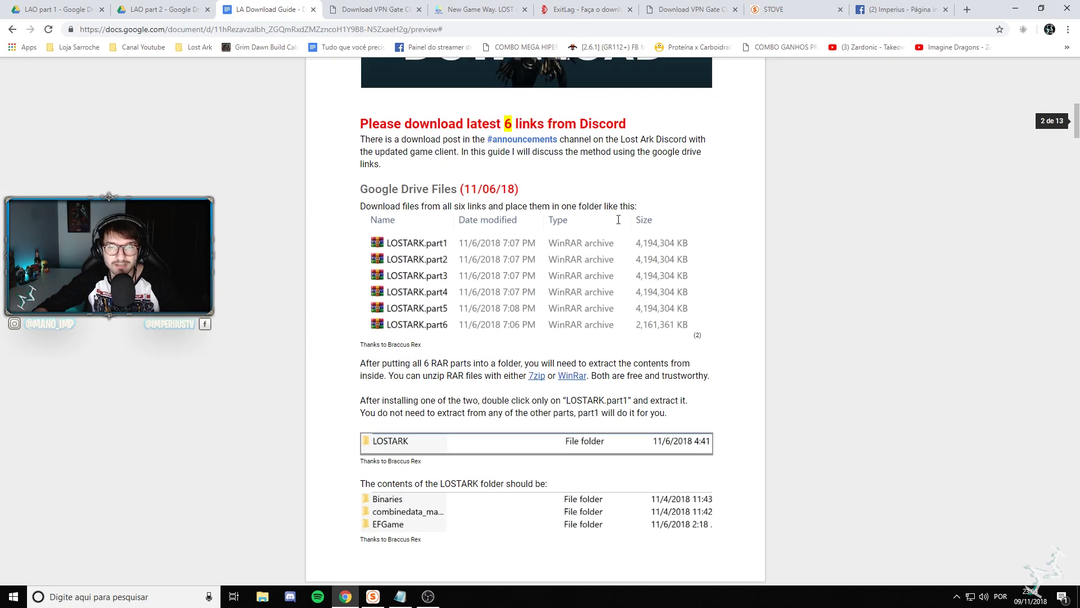
key(ctrl+8)
click(372, 598)
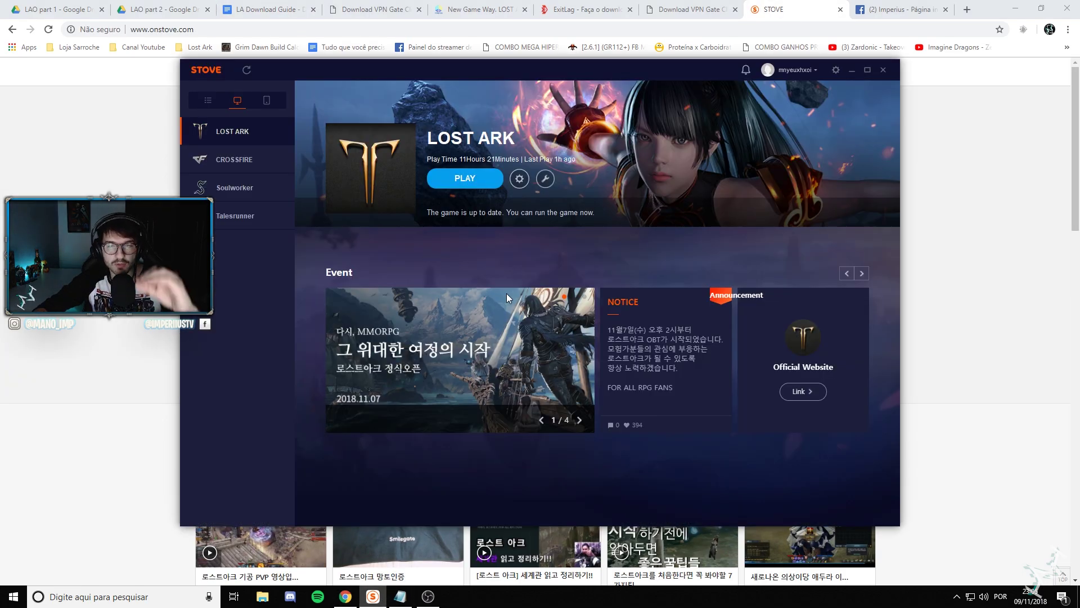
click(884, 70)
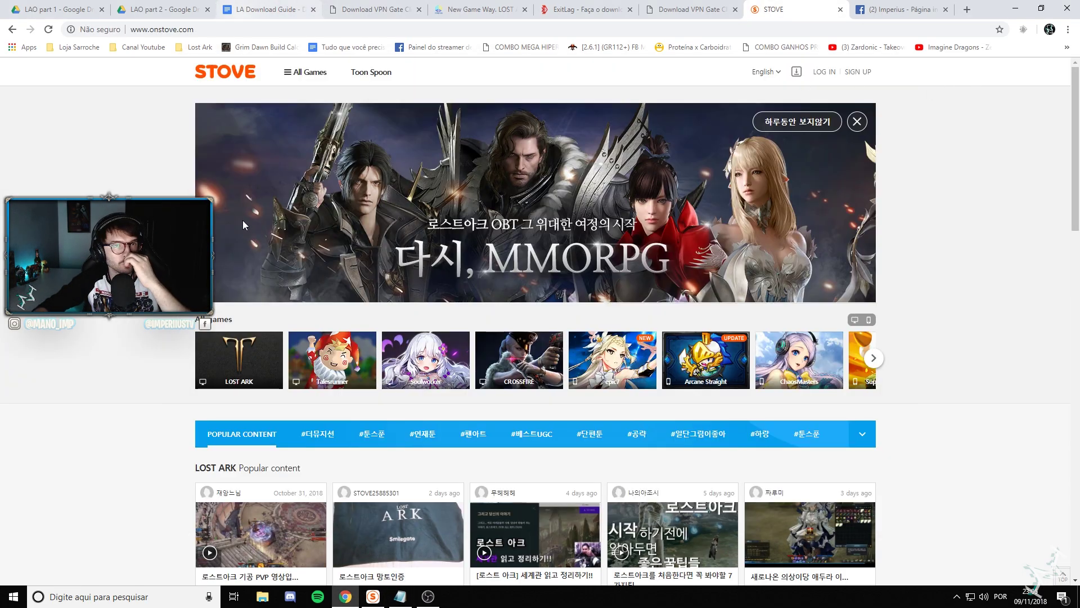
Step: Browse to D:\Jogos PC\Games\LOSTARK in File Explorer and restore its window to a smaller size over the browser
click(262, 597)
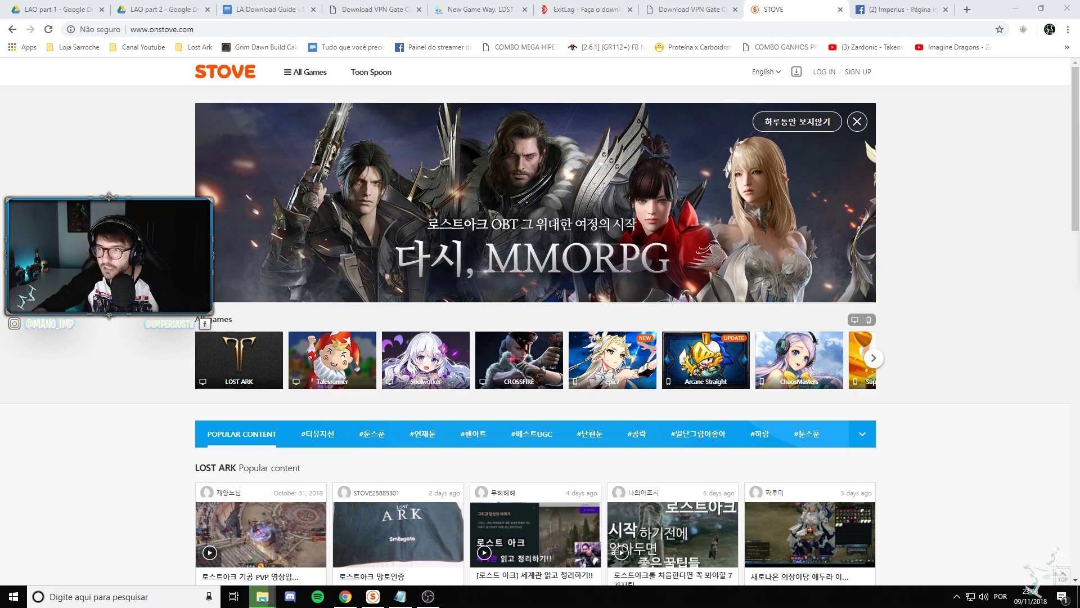
click(262, 597)
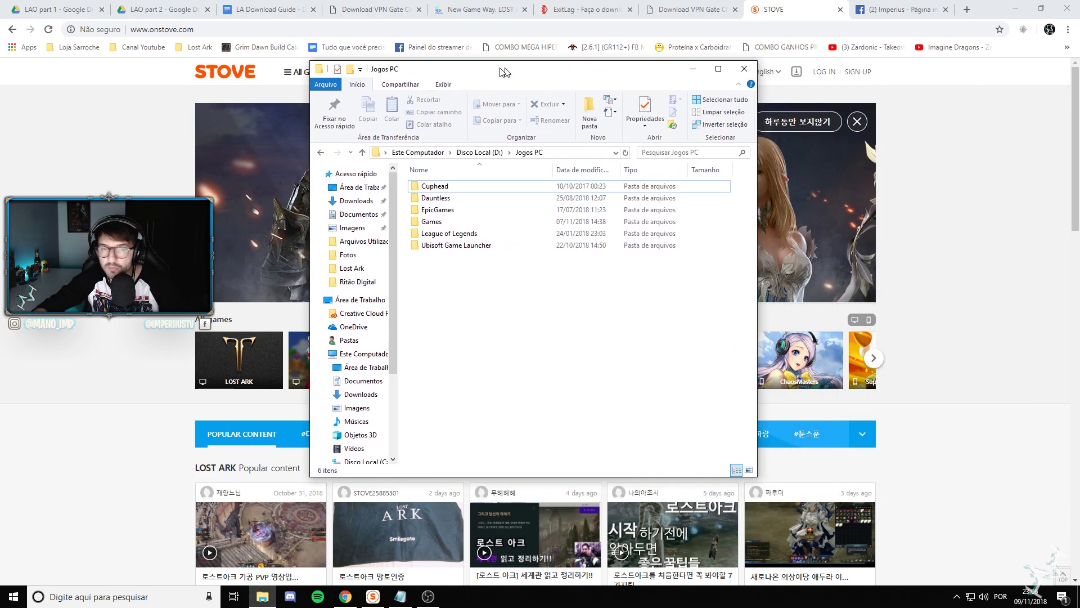
drag(505, 73, 488, 72)
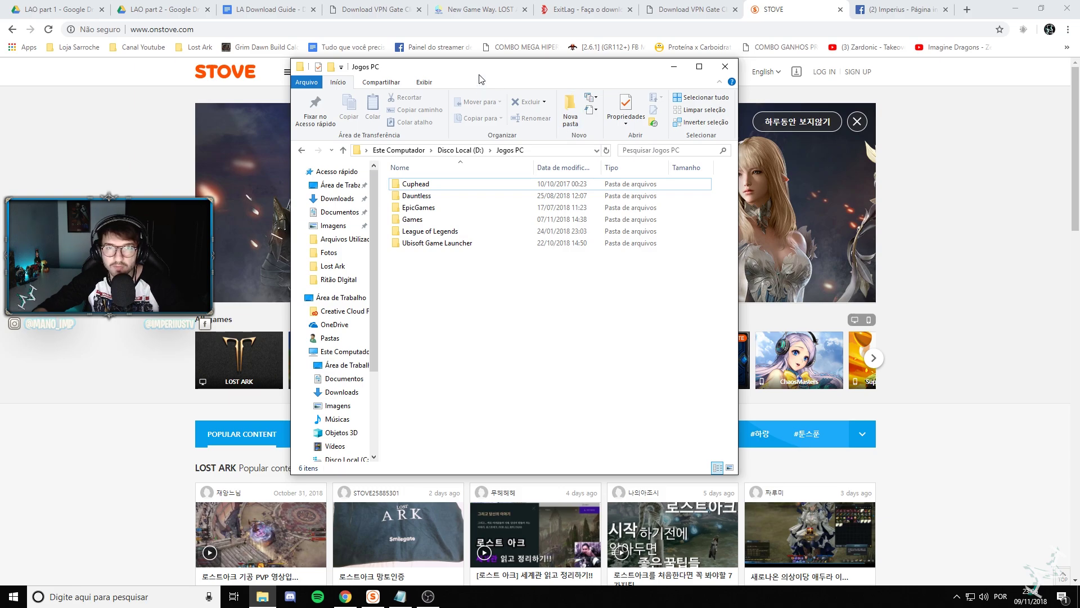
double_click(478, 72)
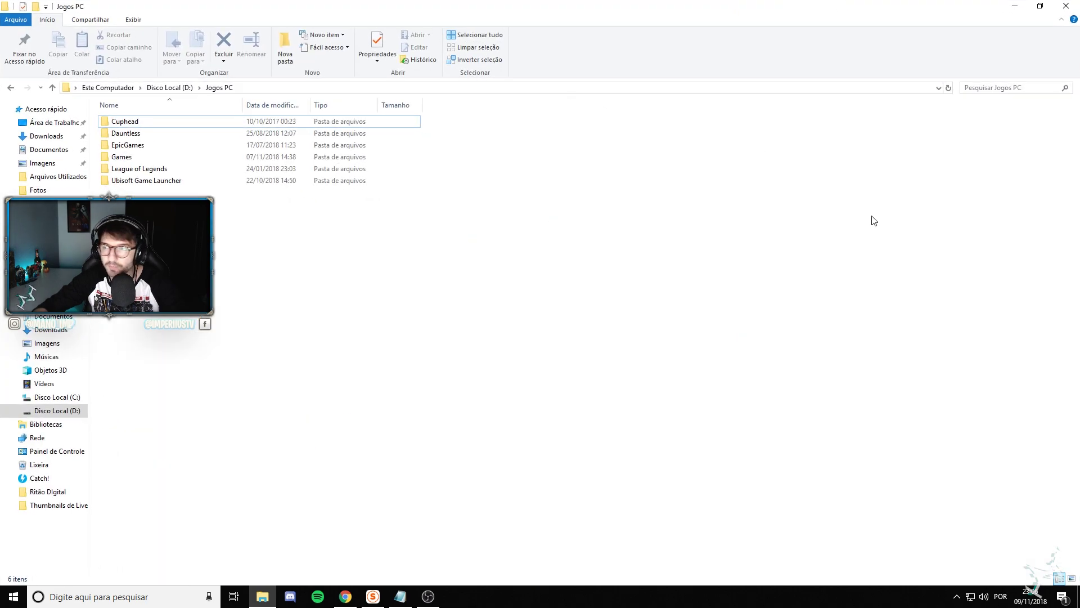
double_click(145, 158)
click(141, 121)
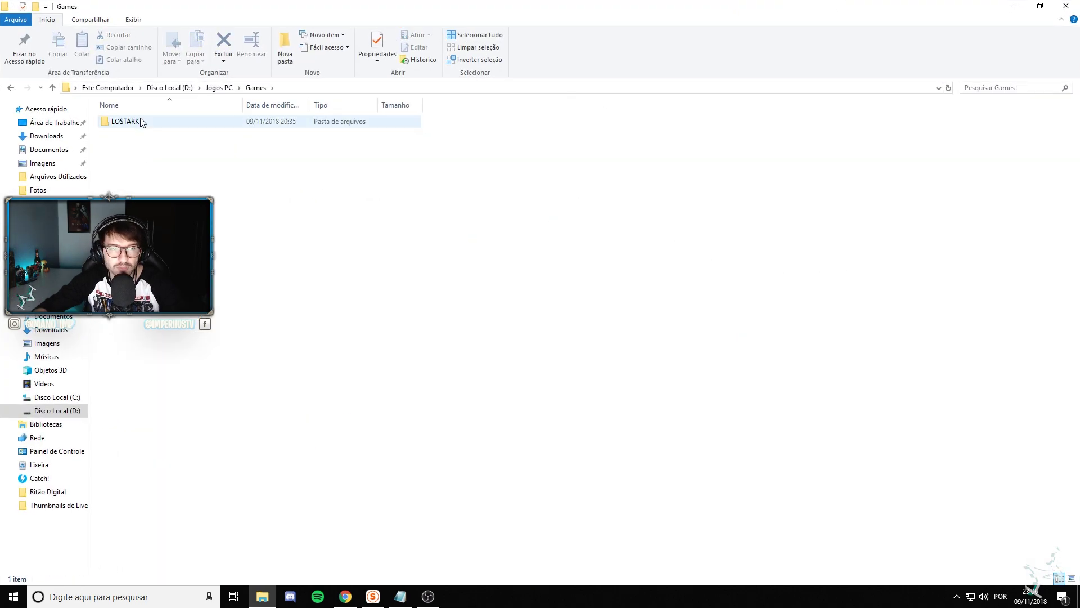
double_click(140, 121)
drag(462, 7, 601, 80)
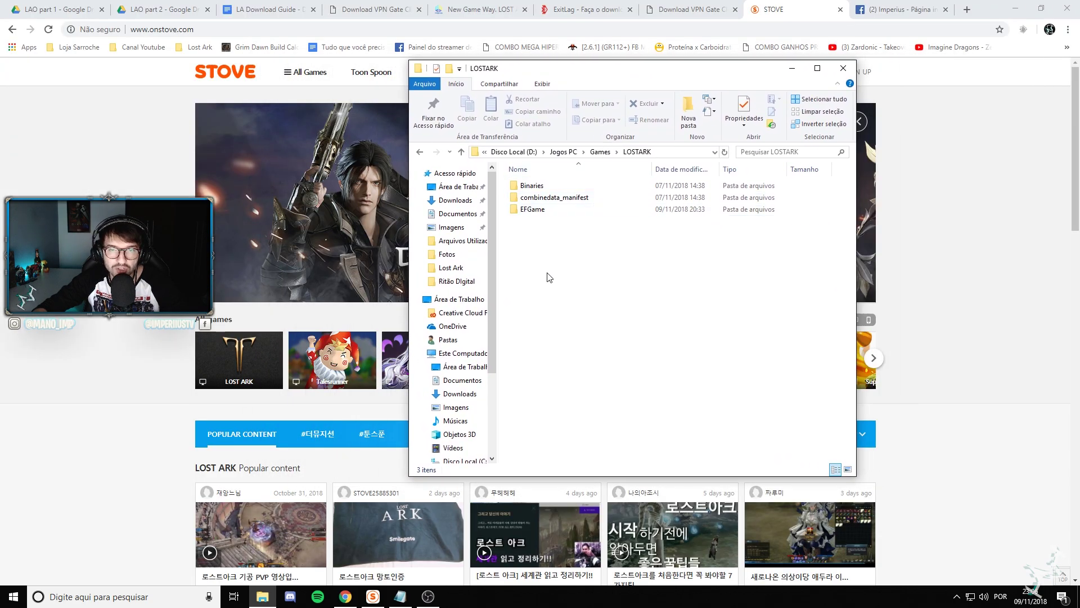
Step: Show the LAO part 1 and LAO part 2 Drive folders, and go up to the local Games folder before closing File Explorer
click(56, 9)
click(163, 9)
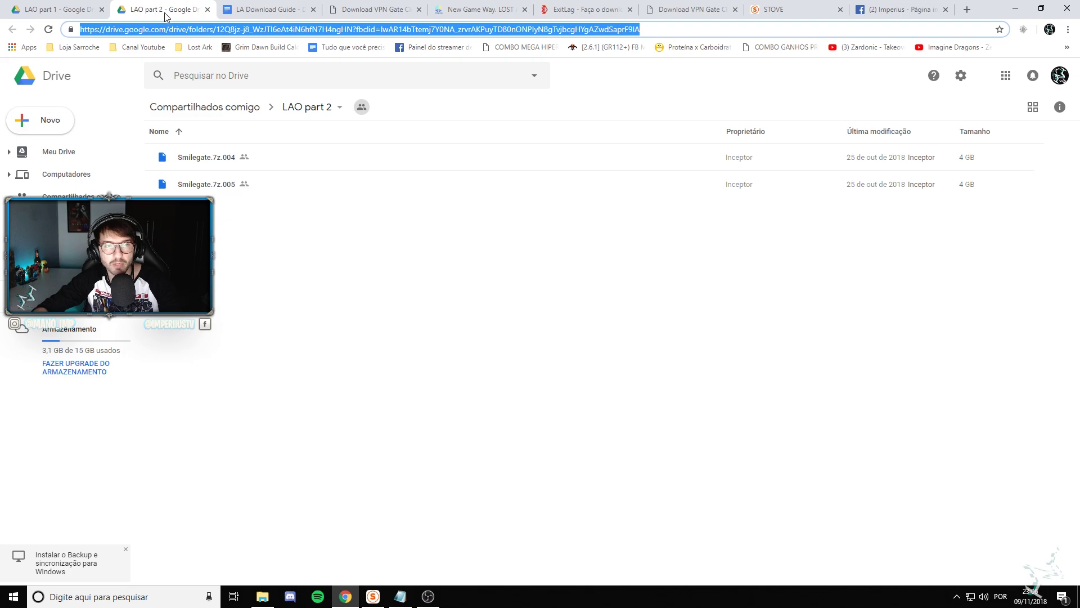
click(526, 238)
key(BackSpace)
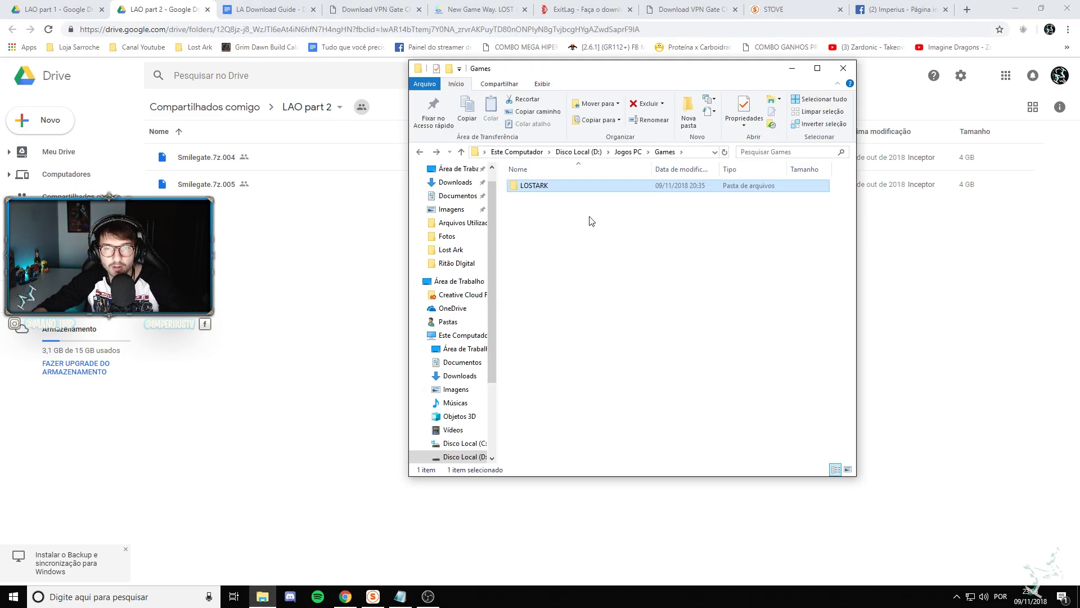
click(843, 68)
Step: Show the STOVE launcher and minimize it, and reopen the LOSTARK folder under Jogos PC\Games on drive D
click(376, 598)
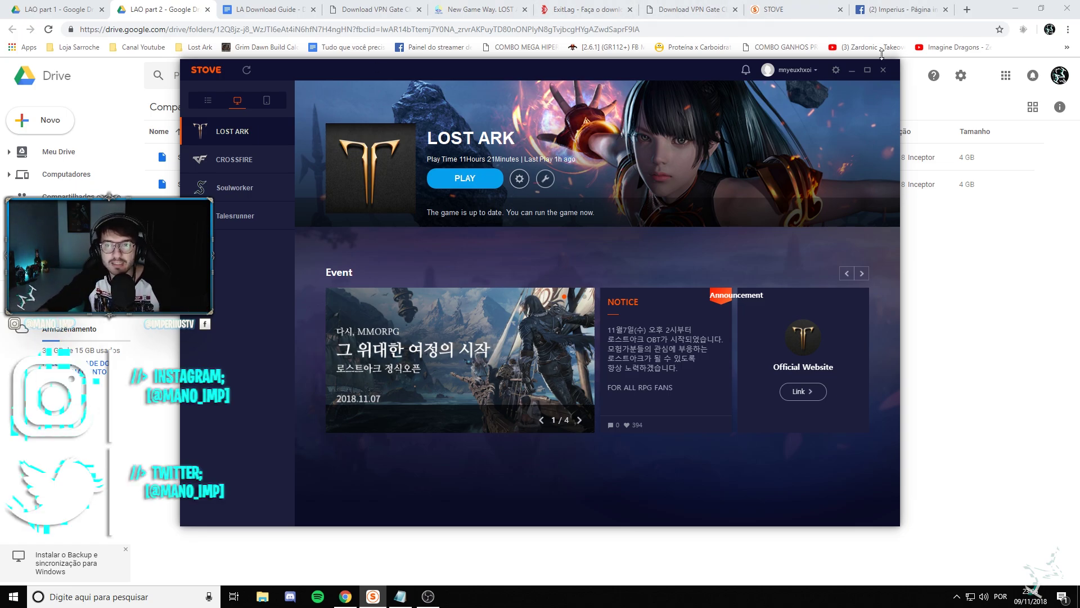
click(852, 70)
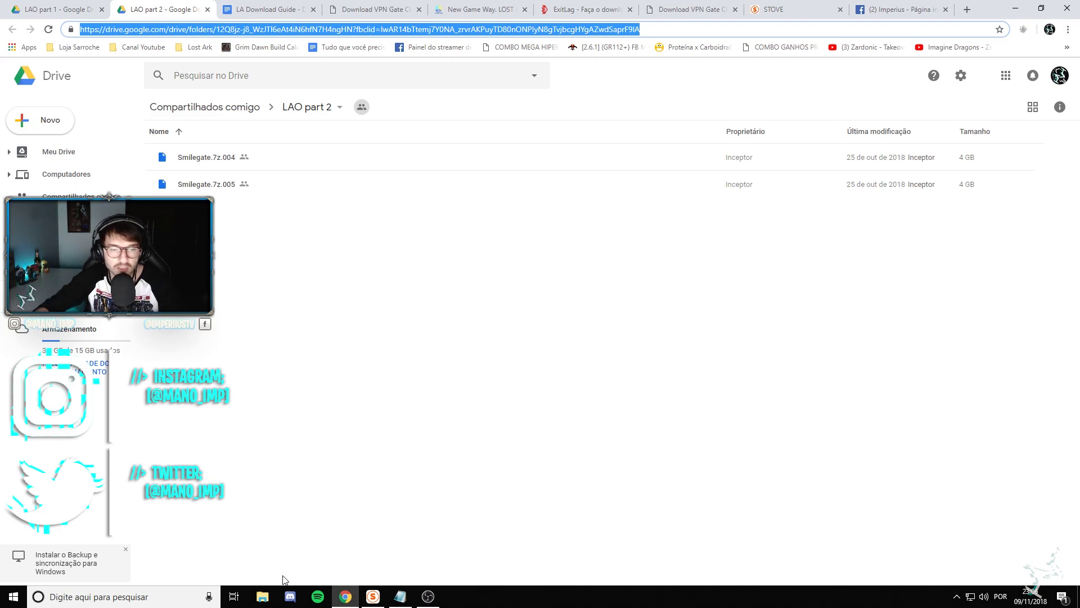
click(263, 596)
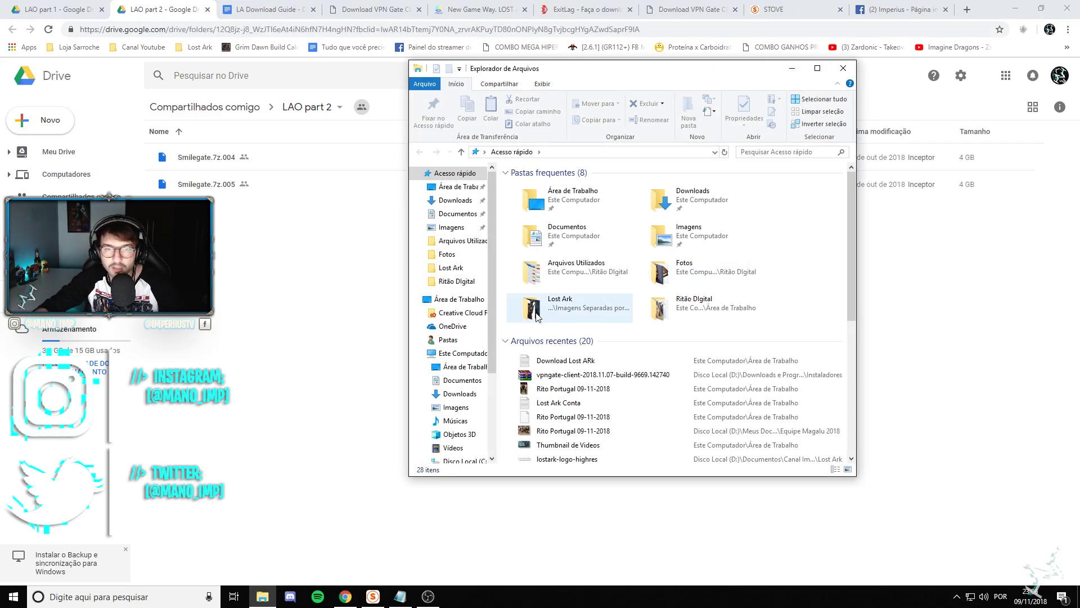
double_click(537, 316)
scroll(474, 383, down, 3)
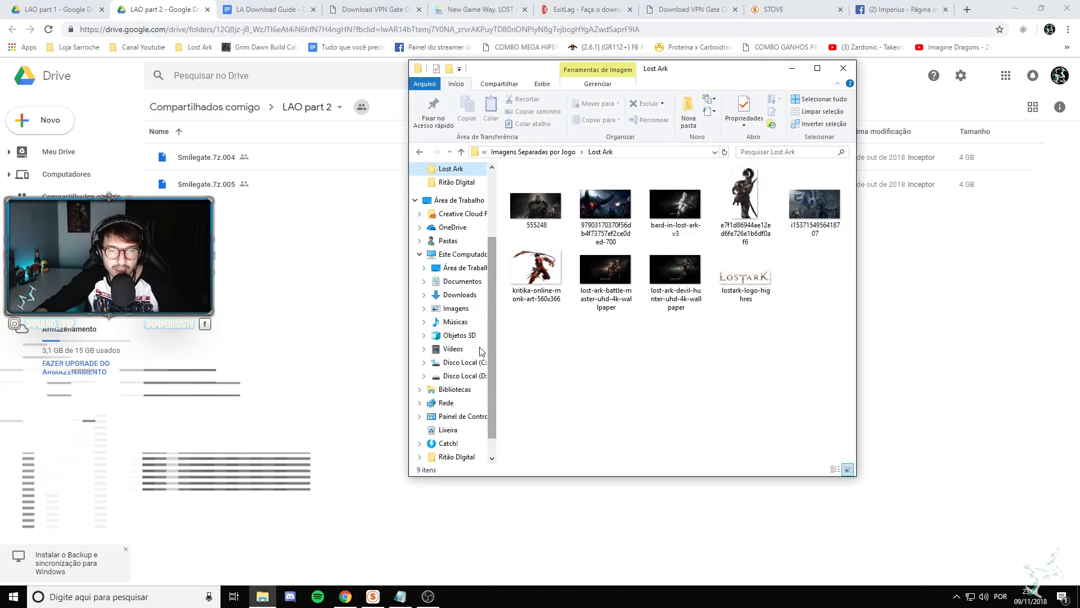
click(473, 381)
double_click(544, 246)
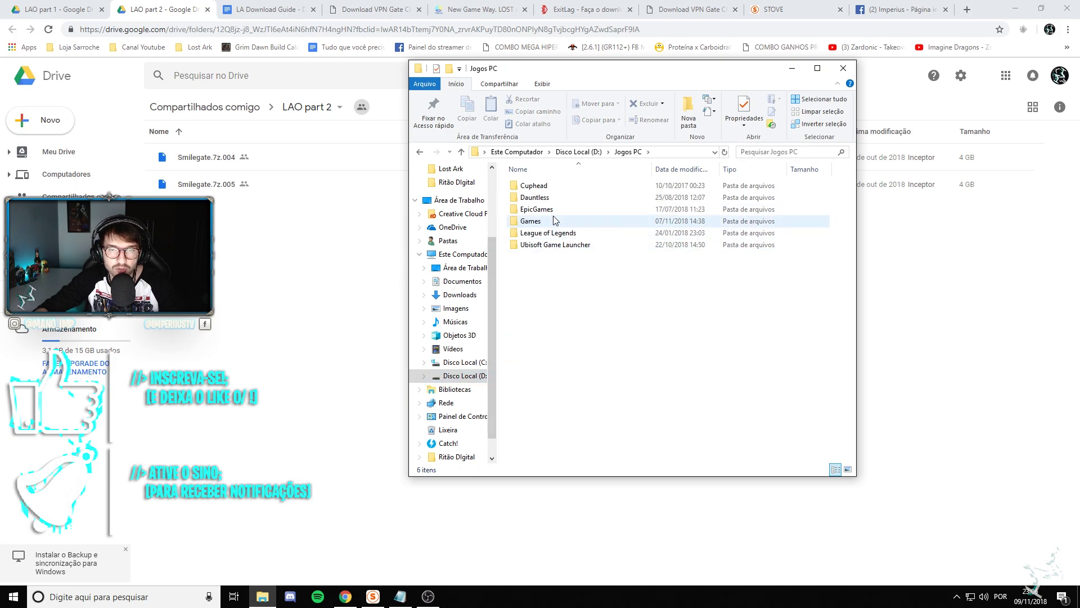
double_click(555, 221)
double_click(534, 186)
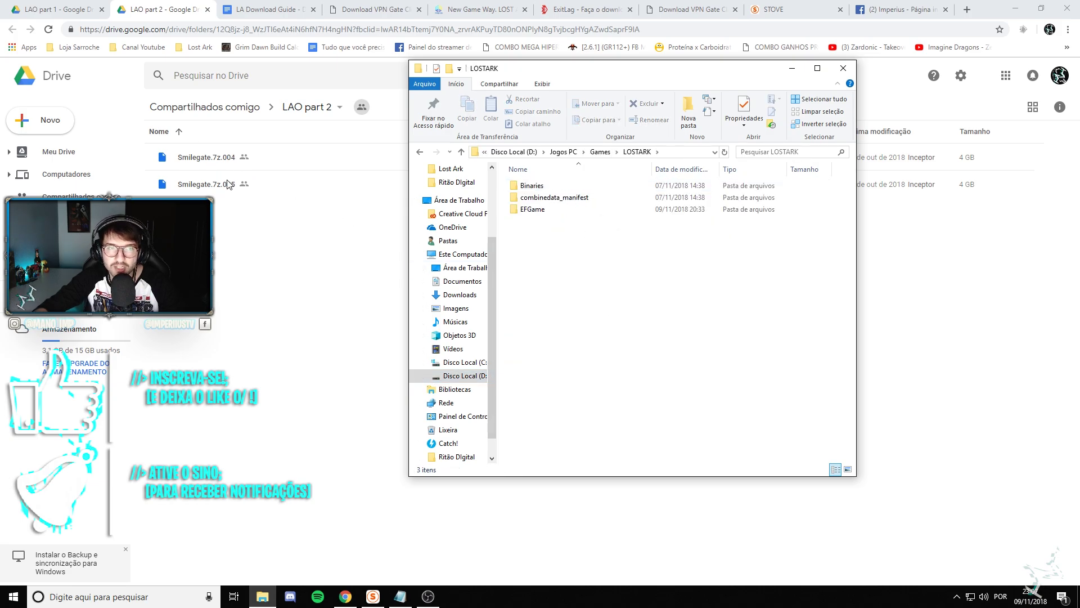
Step: Review the LA Download Guide's VPN and game installation instructions, return to its Stove Download section, and close the LOSTARK folder window
click(321, 5)
scroll(495, 212, down, 15)
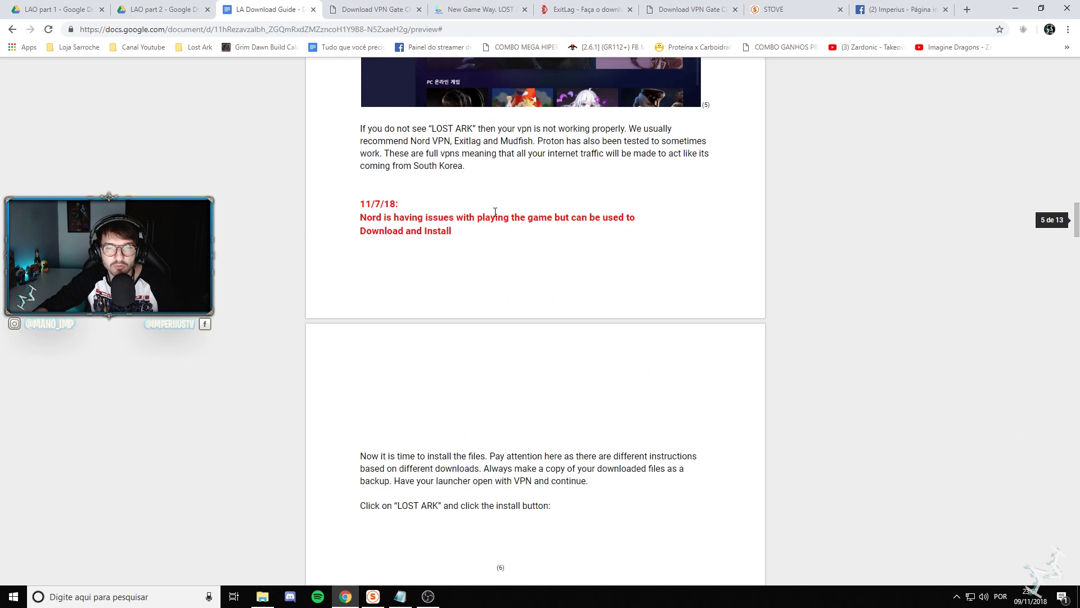
scroll(496, 213, down, 13)
scroll(534, 271, up, 10)
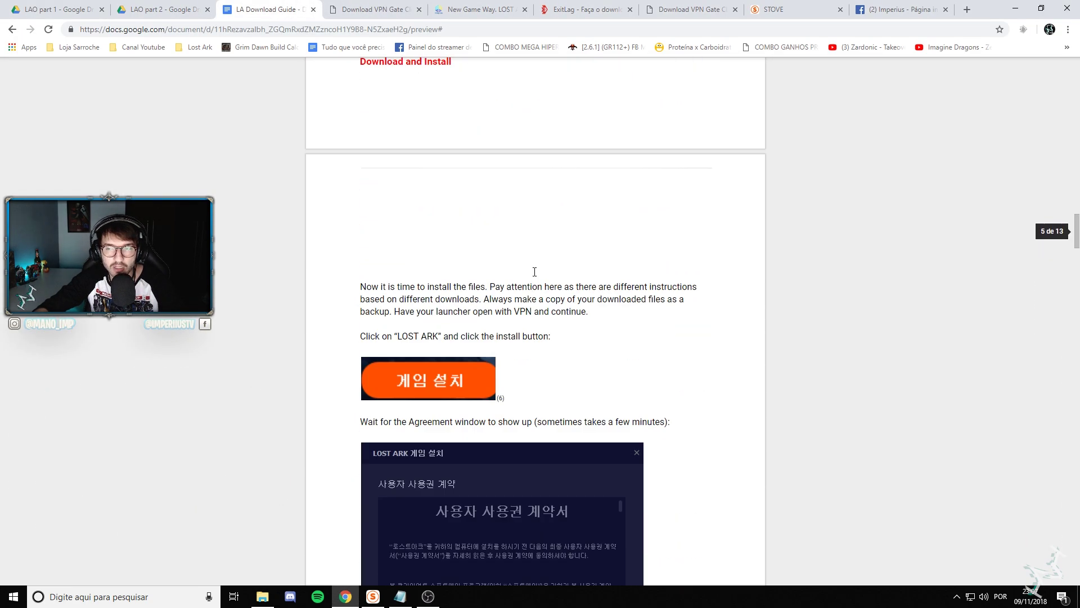
scroll(534, 272, up, 20)
key(alt+Tab)
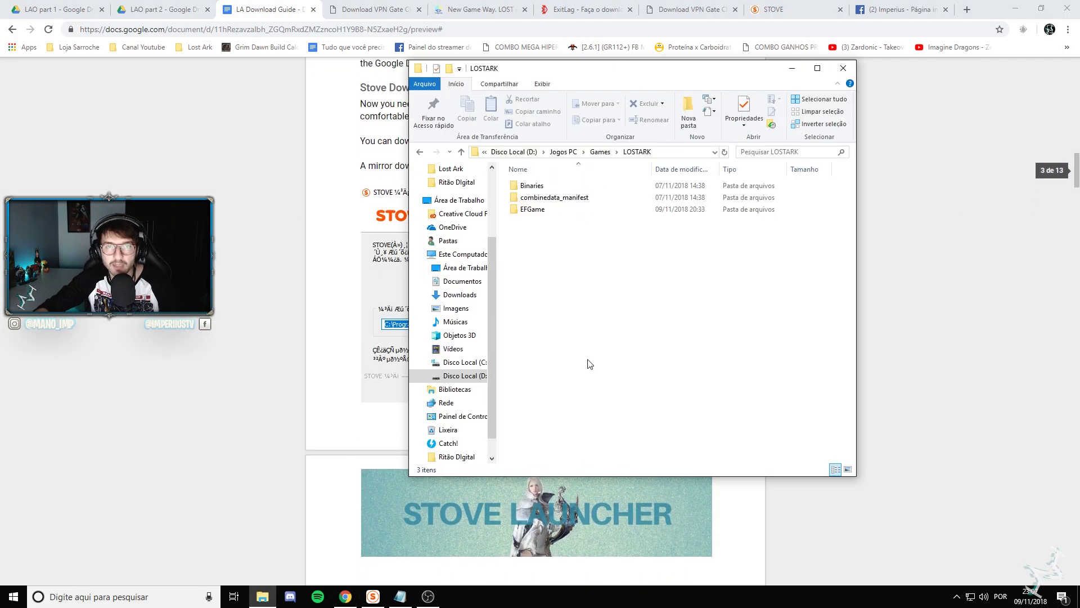
click(843, 68)
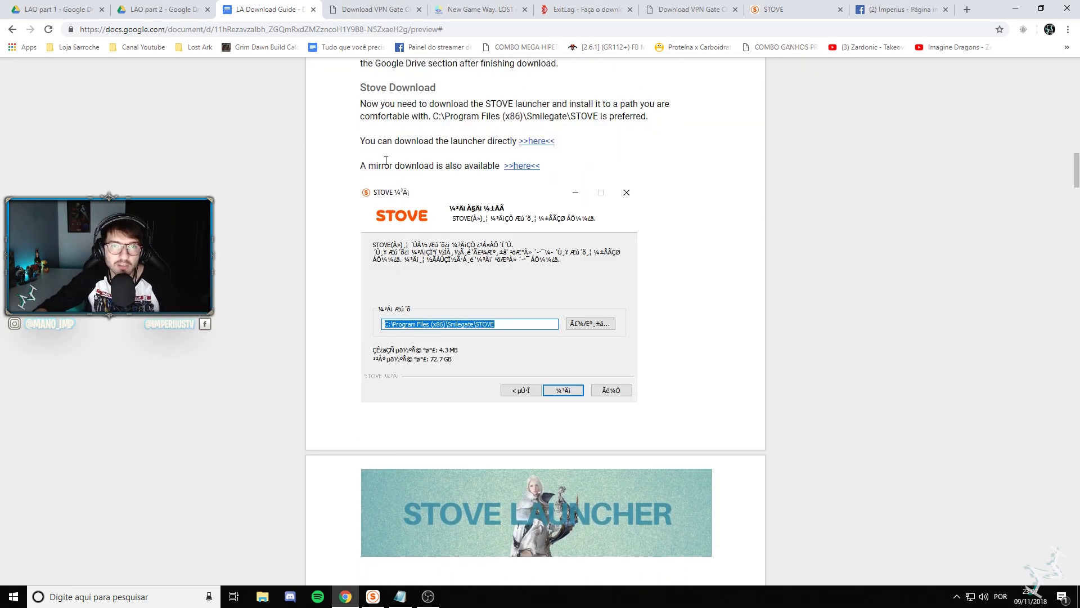
Step: Open the LOST ARK Korea Phone Verified Account (general) product on NewGameWay and examine its description and account conditions
click(495, 9)
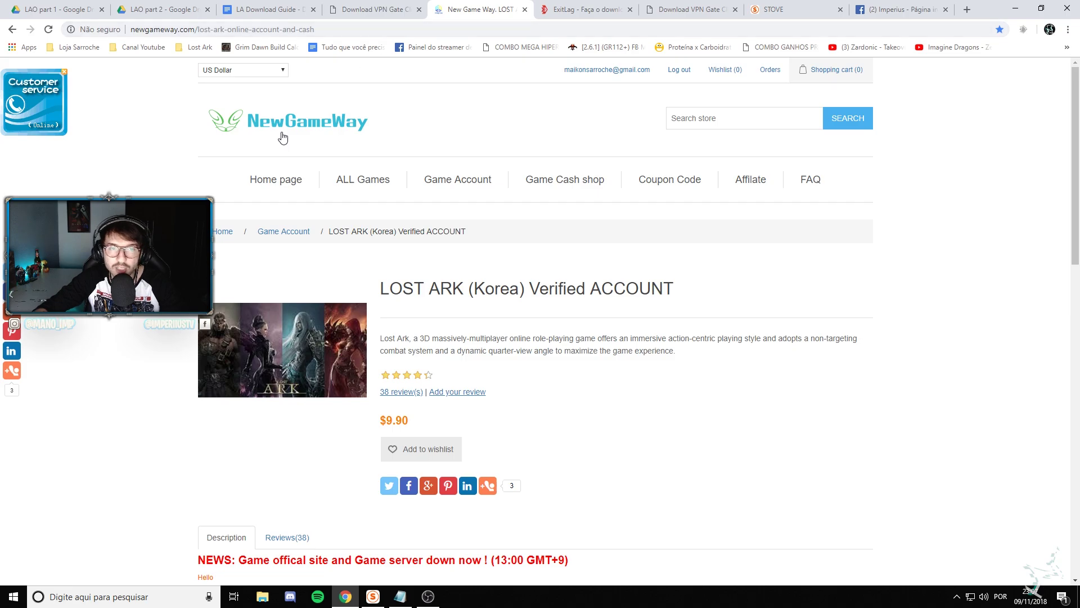
key(F5)
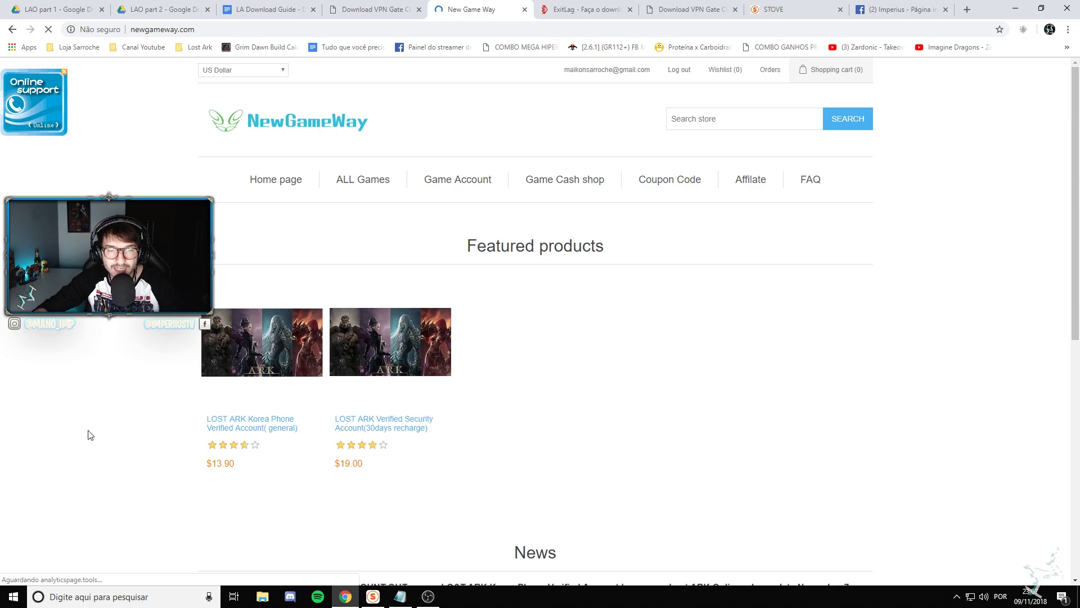
click(270, 428)
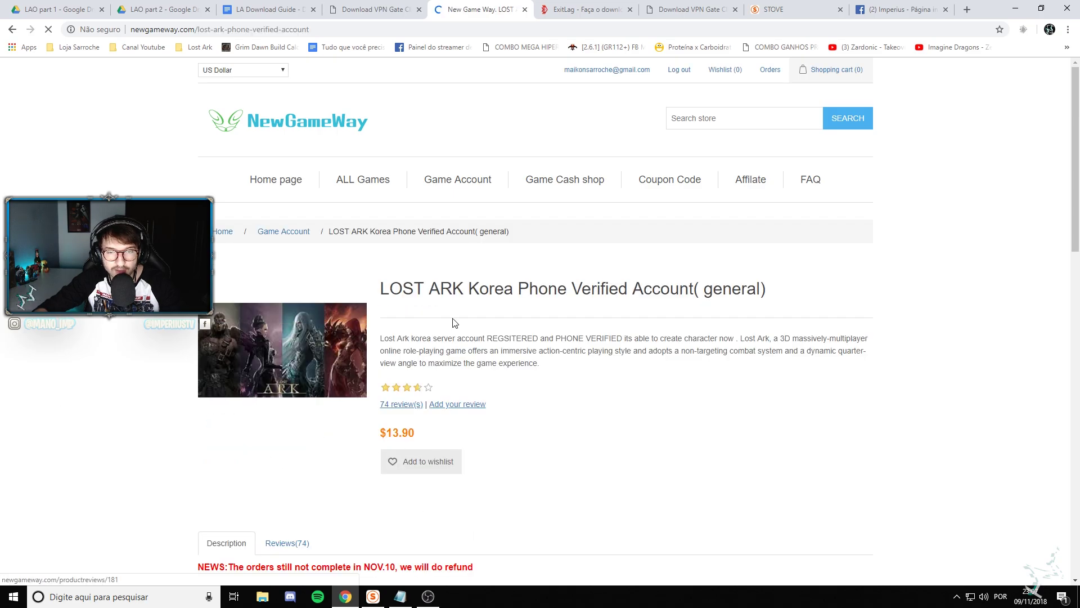
scroll(448, 317, down, 4)
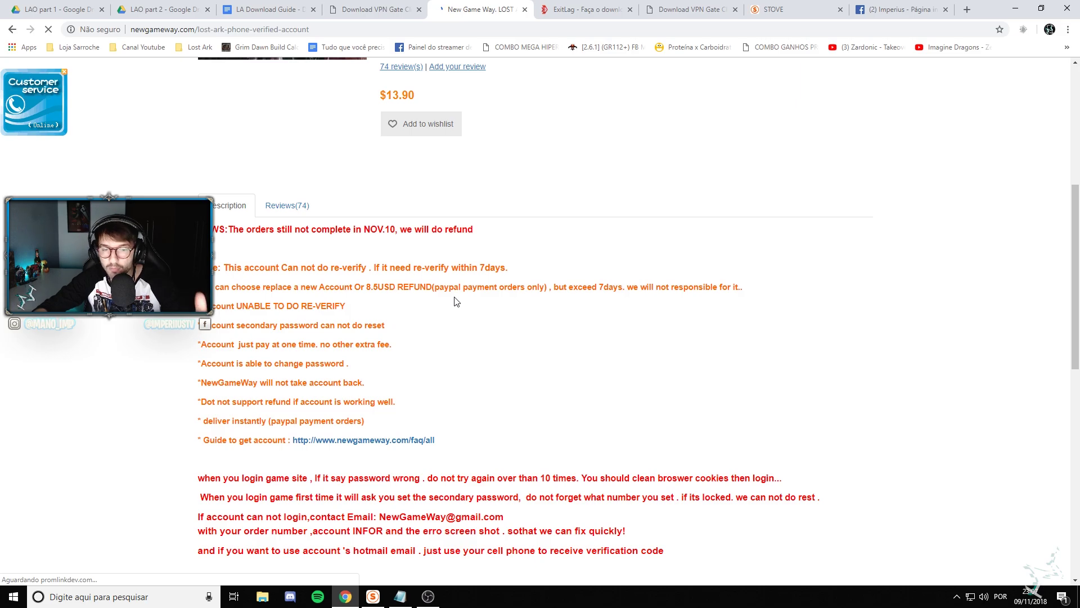
scroll(459, 297, down, 3)
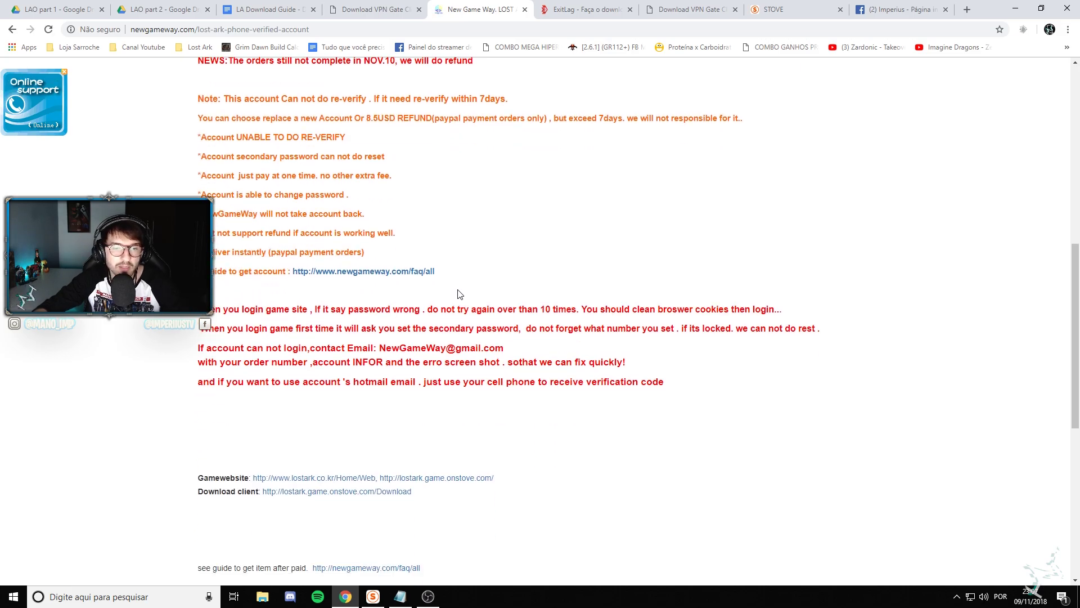
scroll(459, 292, up, 1)
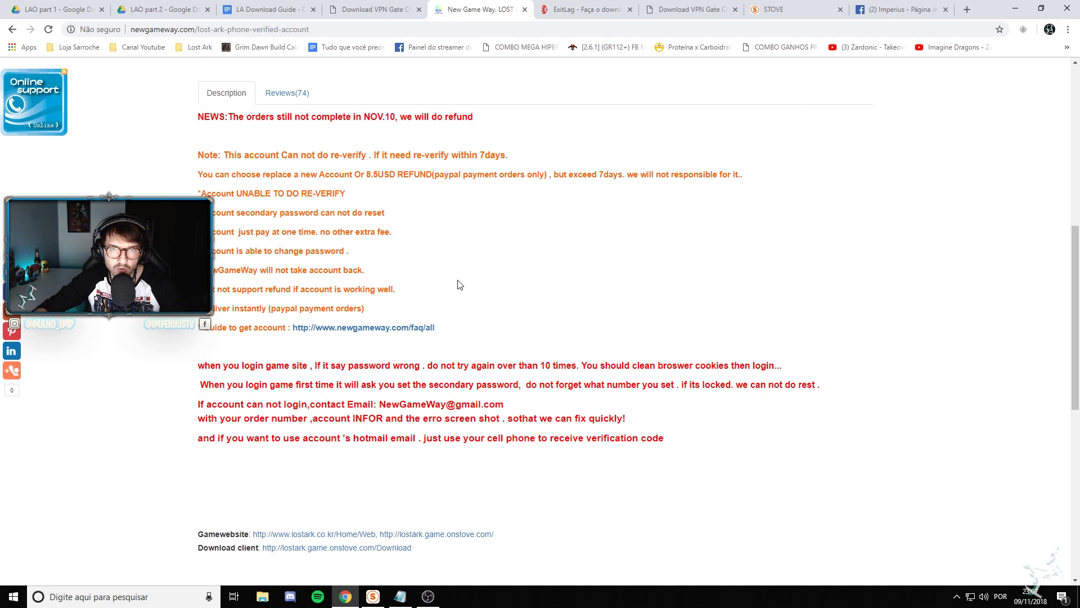
Step: Bring up the STOVE launcher, and check the VPN Gate Connection in SoftEther VPN Client Manager before closing the manager
key(alt+Tab)
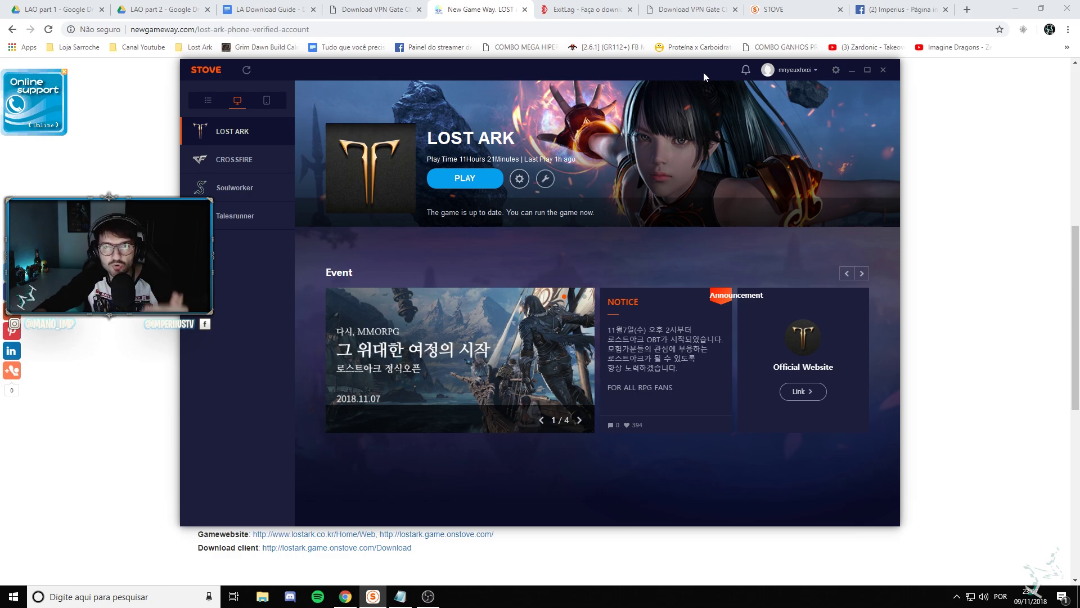
click(956, 596)
double_click(956, 574)
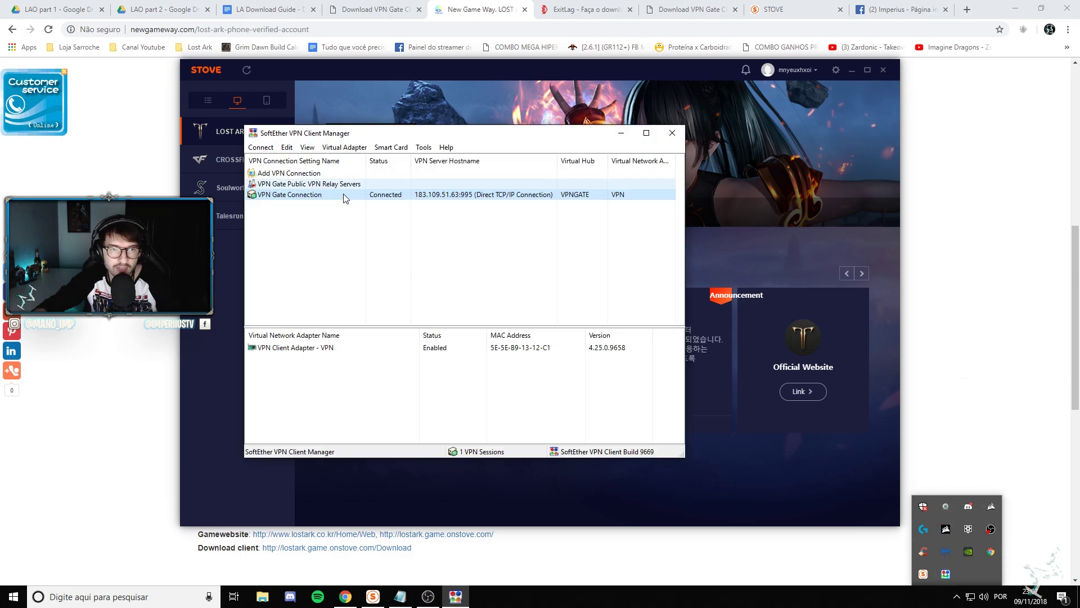
click(672, 133)
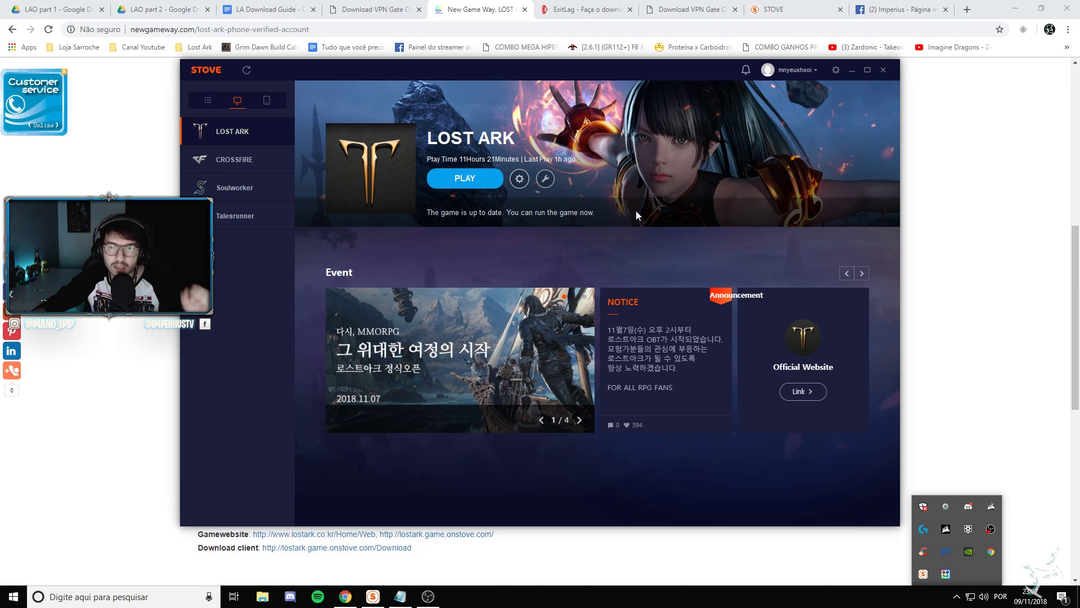
Step: Browse to the LOSTARK folder under Jogos PC\Games on drive D to show the install location, and close the folder window
click(345, 596)
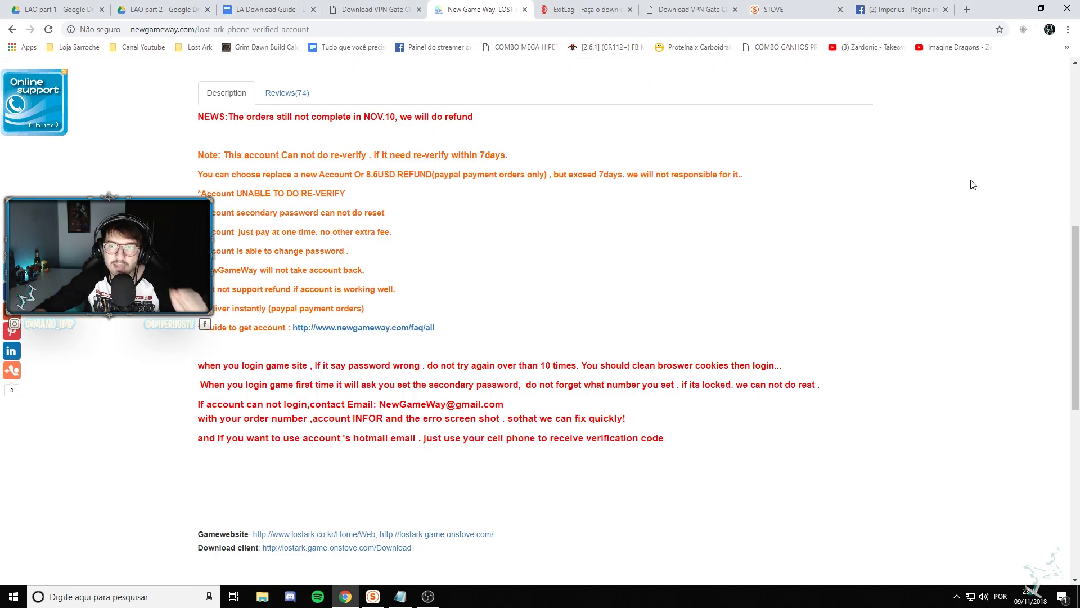
click(262, 597)
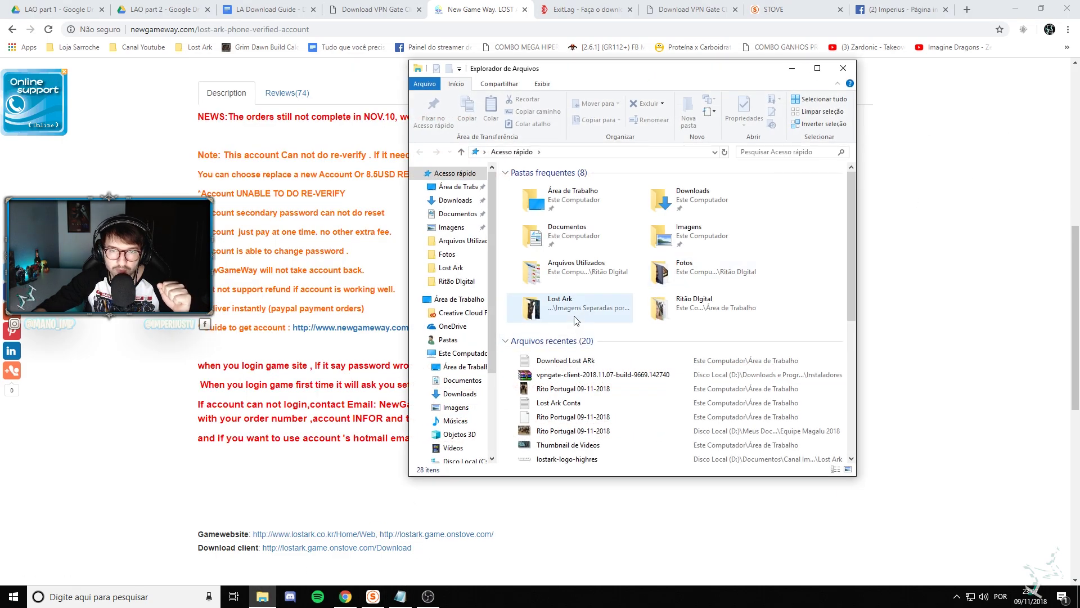
scroll(456, 394, down, 2)
click(458, 417)
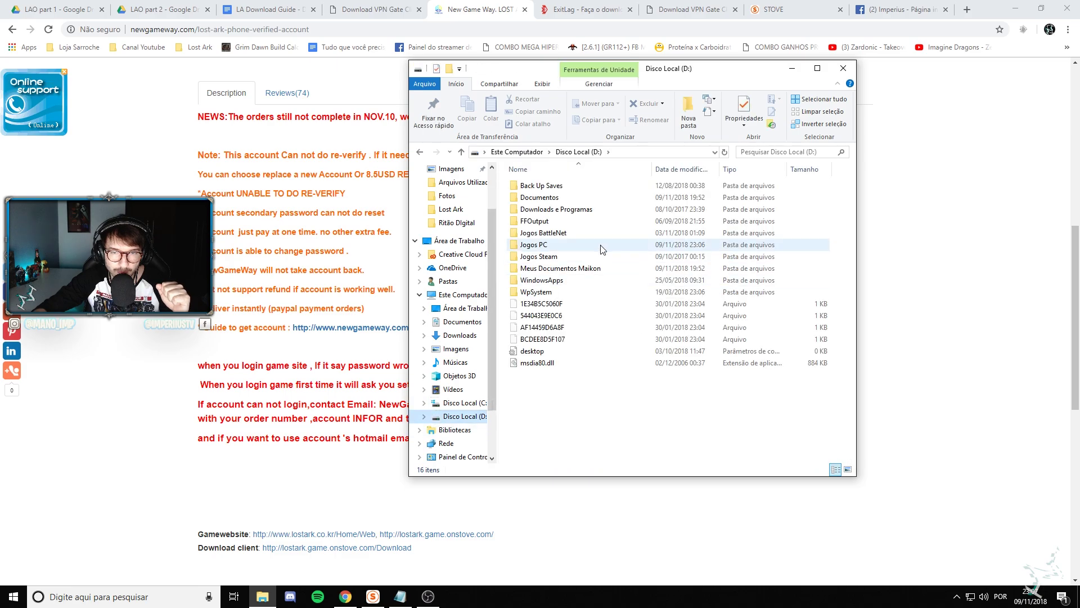
double_click(554, 245)
double_click(542, 223)
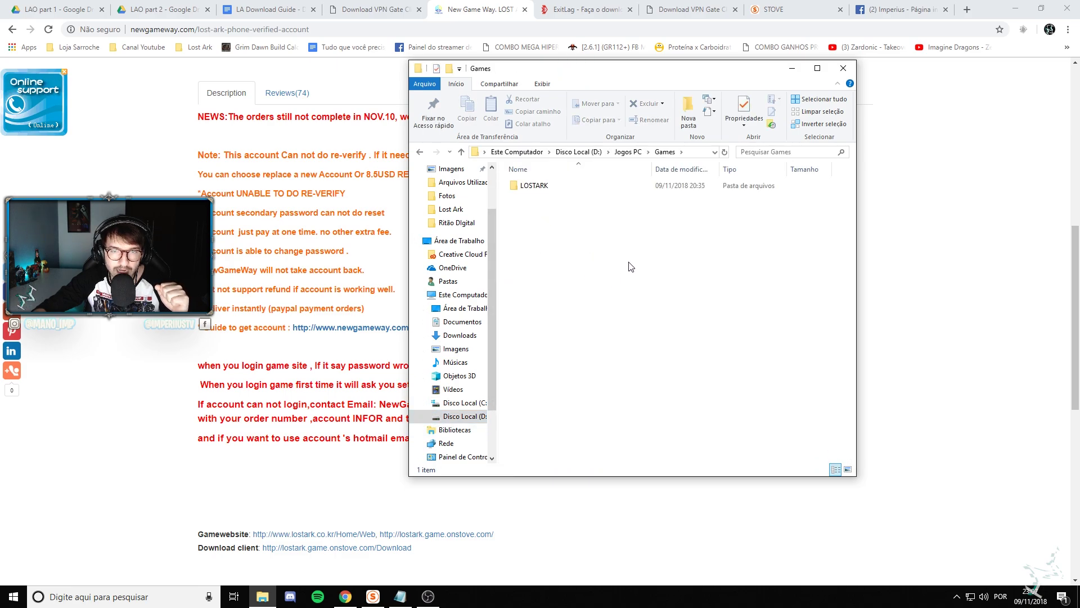
double_click(537, 186)
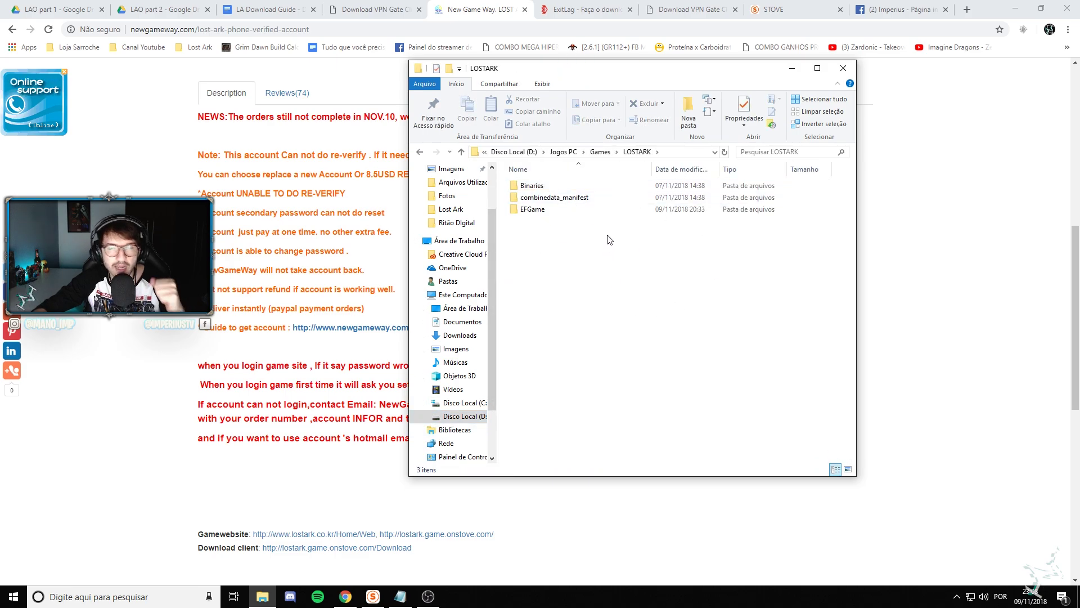
click(844, 70)
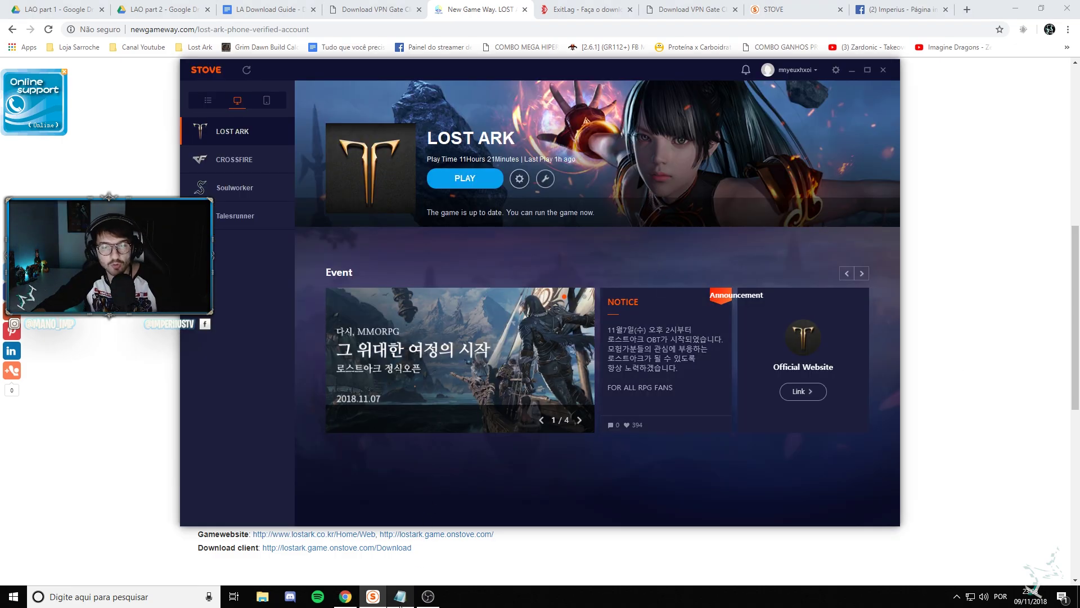
Step: Check the VPN Gate Connection status in SoftEther VPN Client Manager and minimize the manager
click(957, 597)
double_click(946, 574)
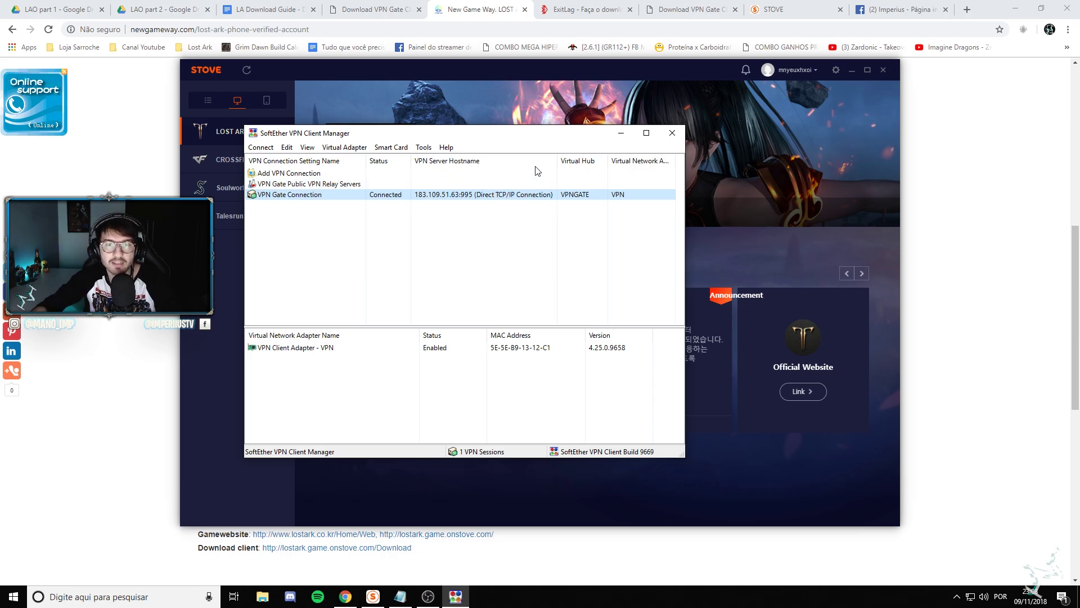
click(621, 133)
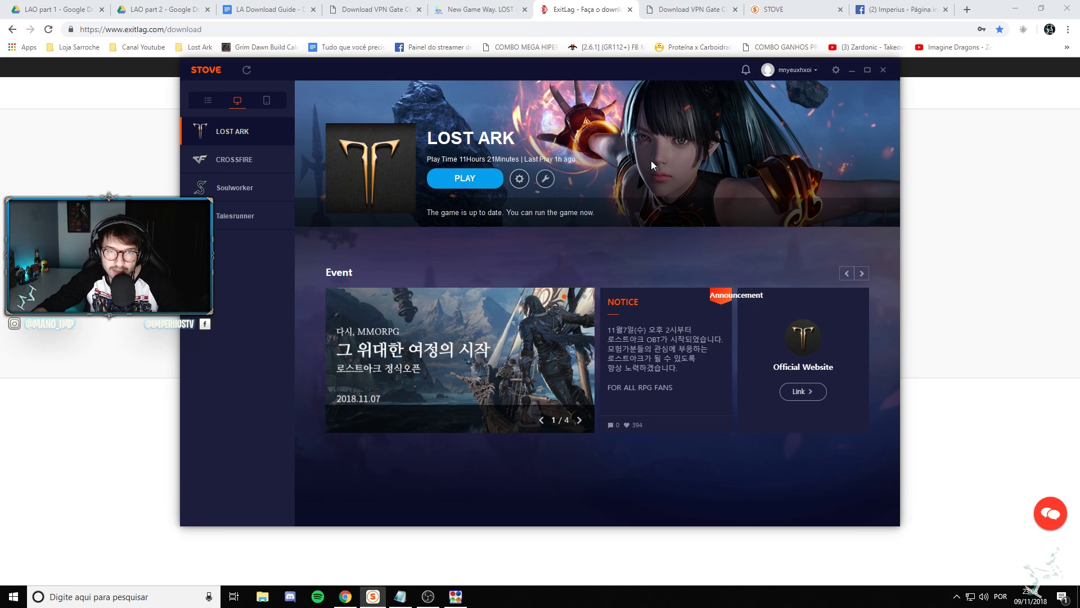
Step: Minimize the STOVE launcher and show the ExitLag download page among the open browser pages
key(alt+Tab)
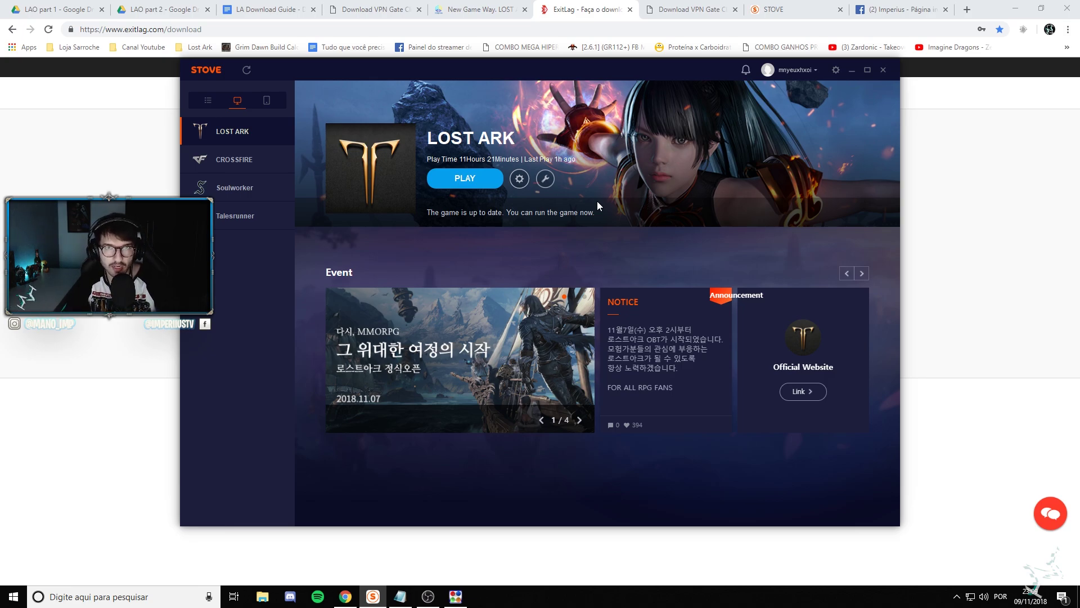
click(850, 71)
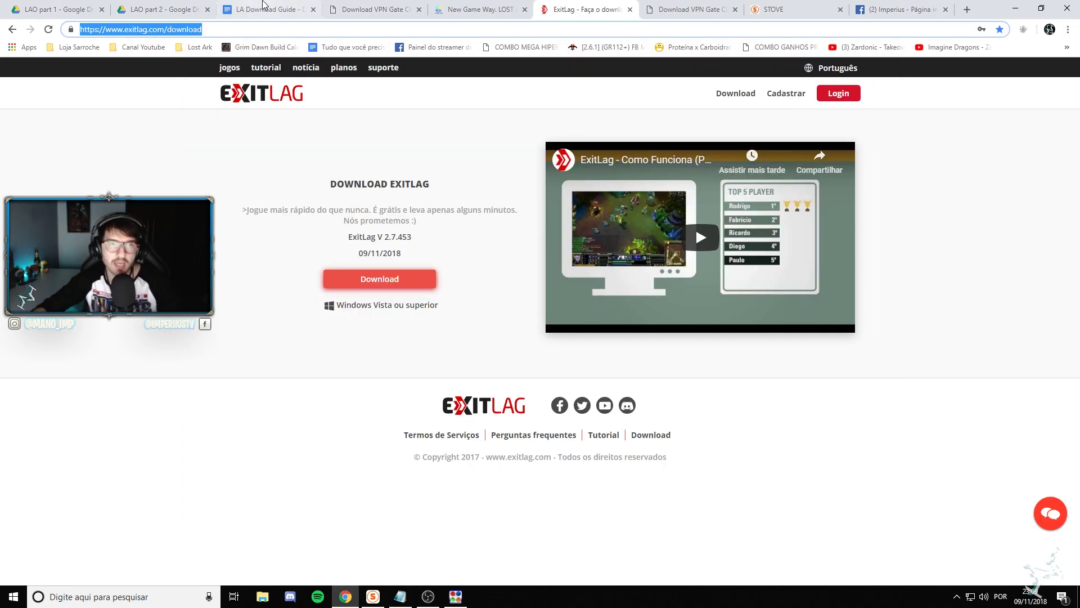
click(363, 8)
click(478, 8)
click(584, 8)
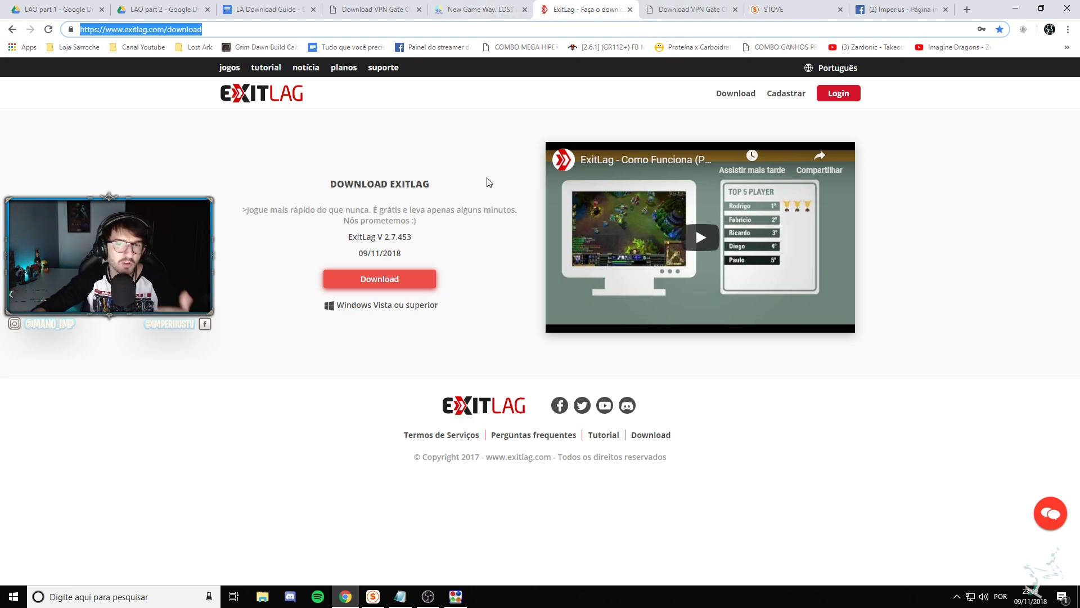
Step: Revisit the LAO part 1 and part 2 Drive folders and the STOVE website, and return to the NewGameWay account page
click(498, 9)
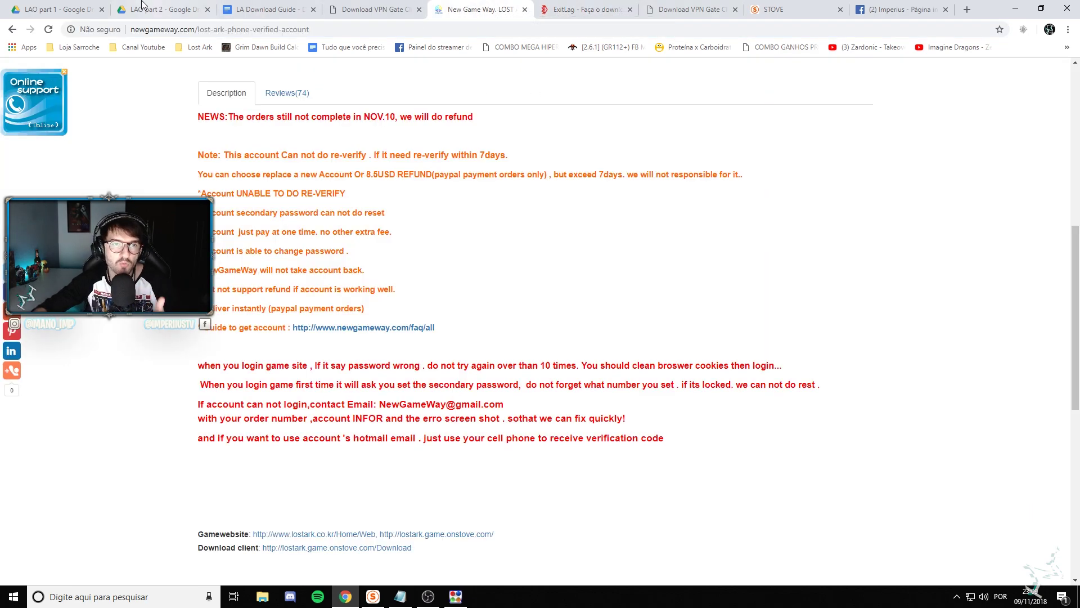
click(87, 6)
click(160, 9)
click(169, 29)
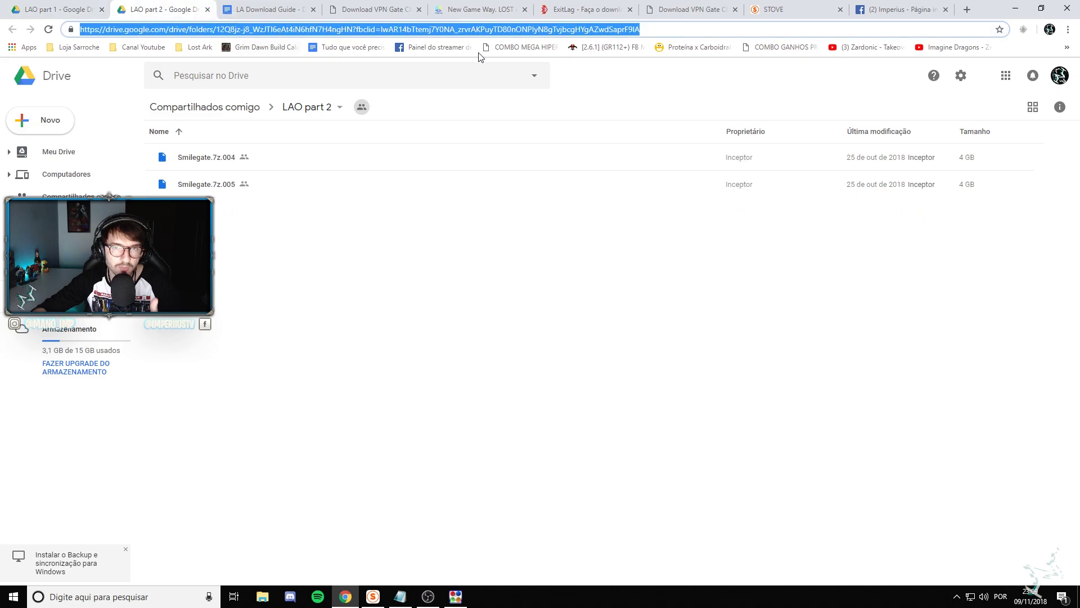
click(789, 5)
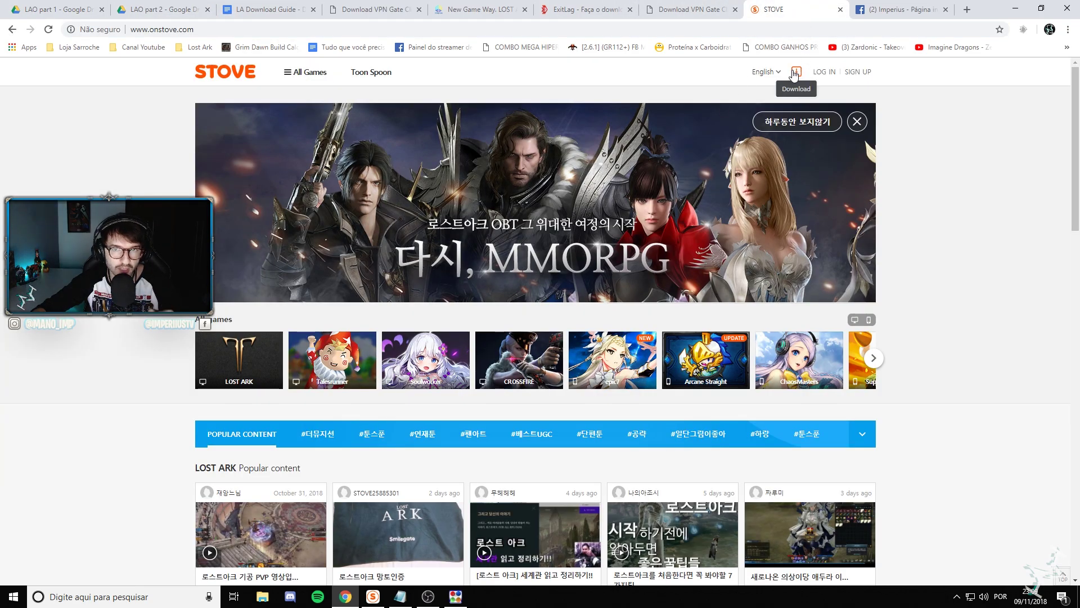
click(523, 15)
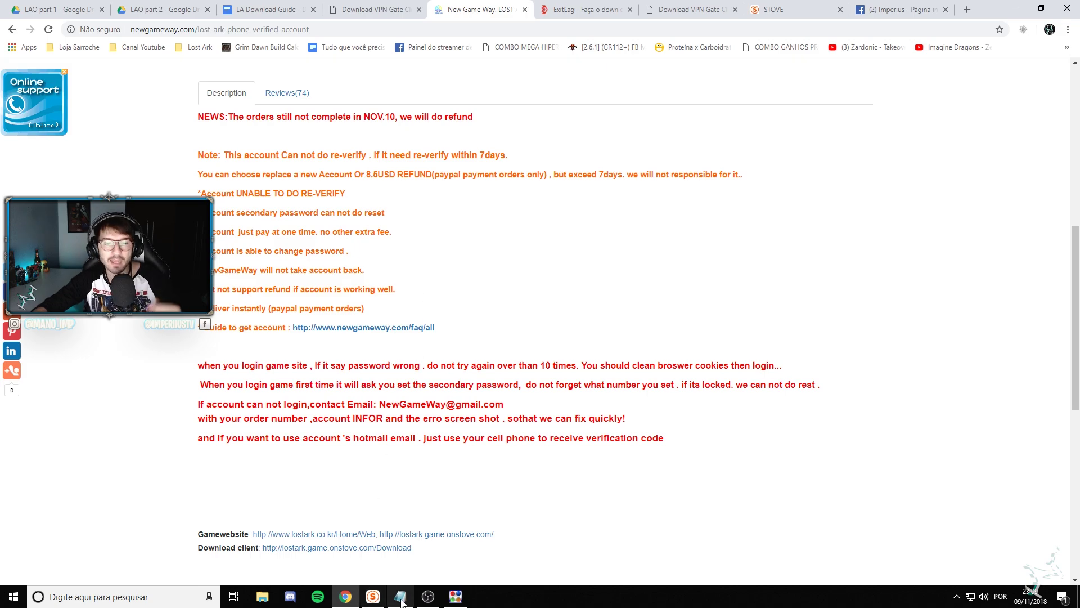
Step: Show the STOVE launcher and minimize it, and view the product overview of the LOST ARK Korea Phone Verified Account (general)
click(373, 597)
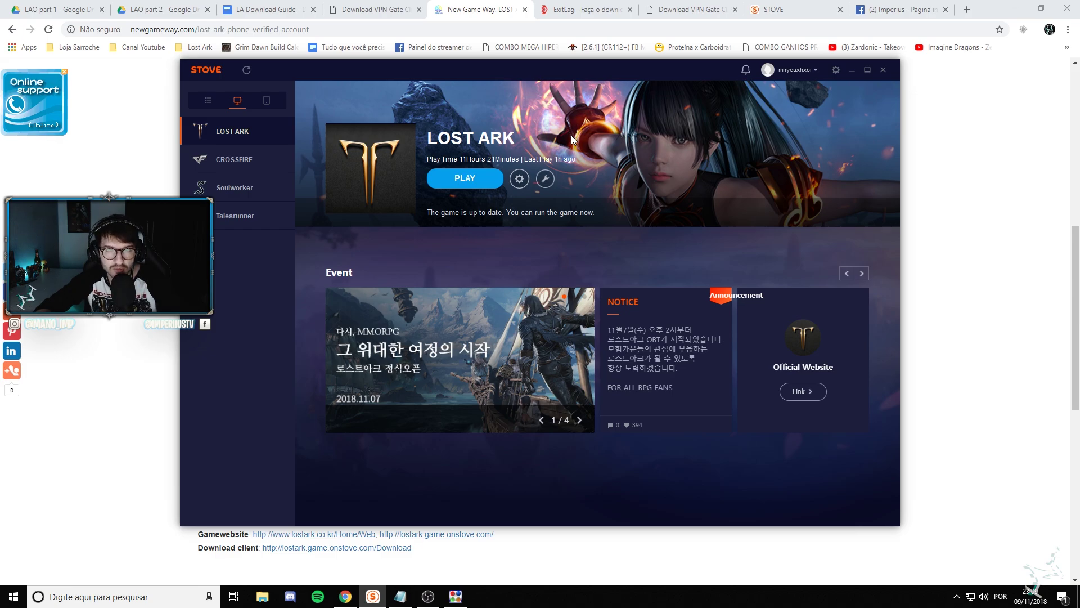
click(852, 70)
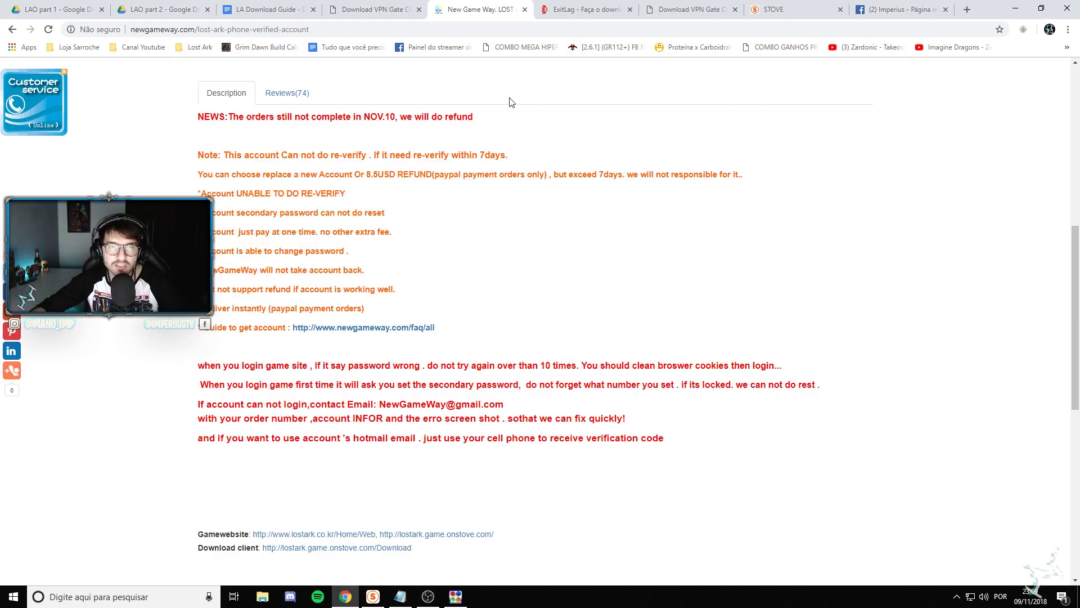
scroll(427, 197, up, 6)
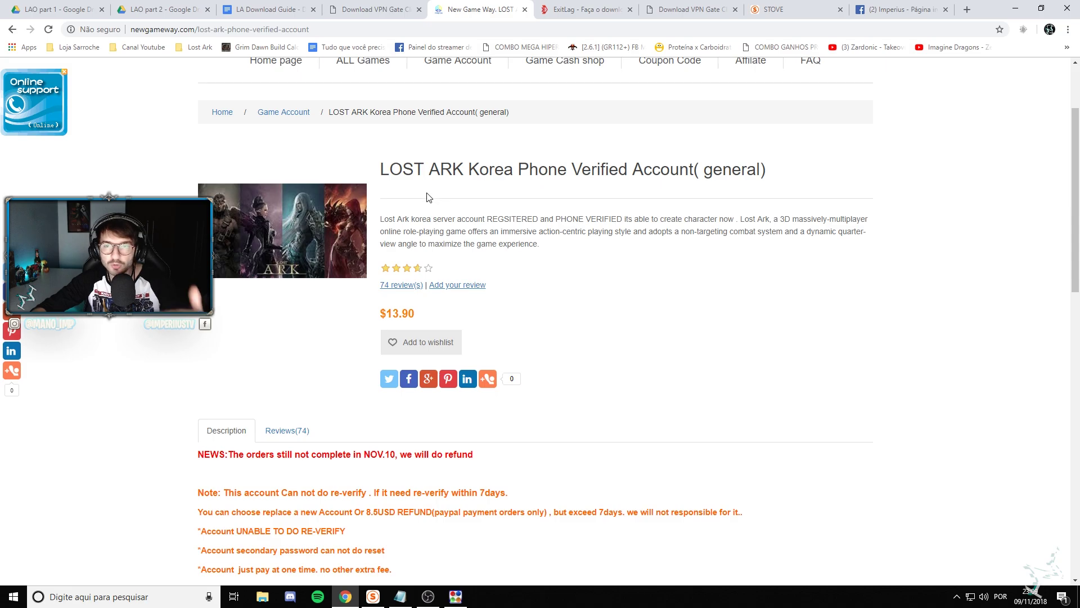